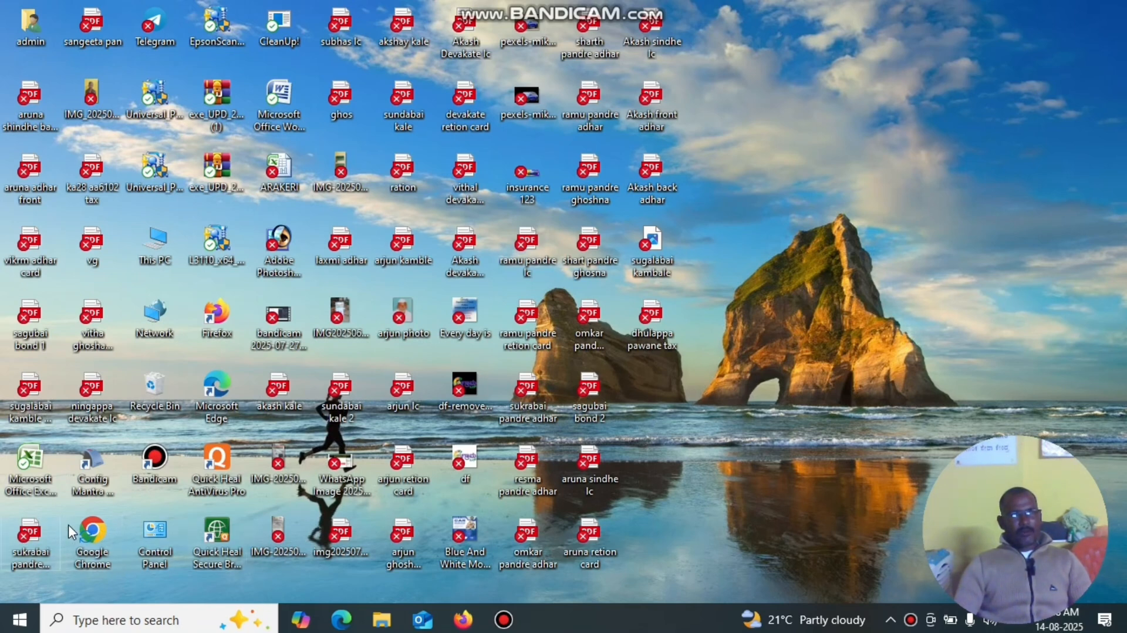
# - Launch Chrome and load the Revenue Department portal at rdservices.karnataka.gov.in
pyautogui.doubleClick(88, 531)
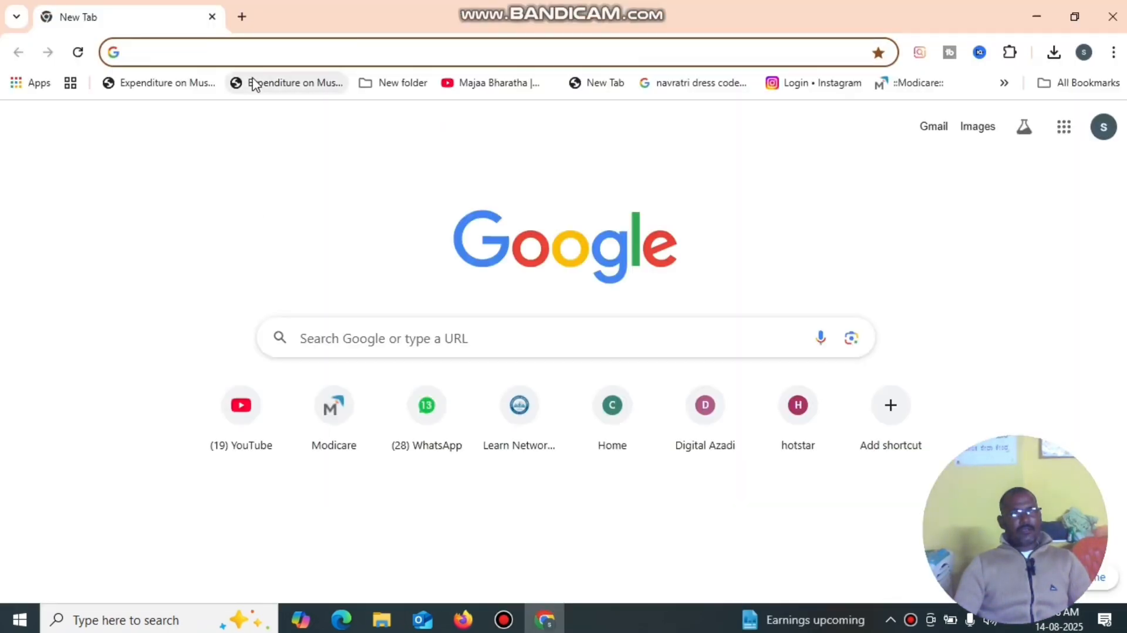
pyautogui.click(160, 47)
pyautogui.write('rdservices.karnataka.gov.in')
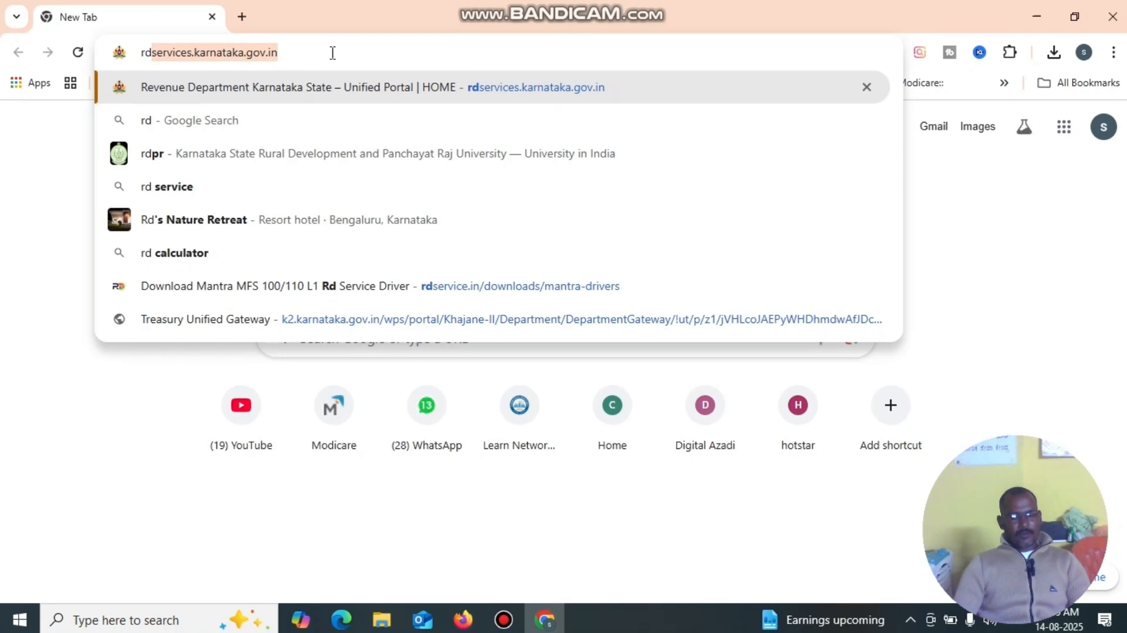
pyautogui.press('Return')
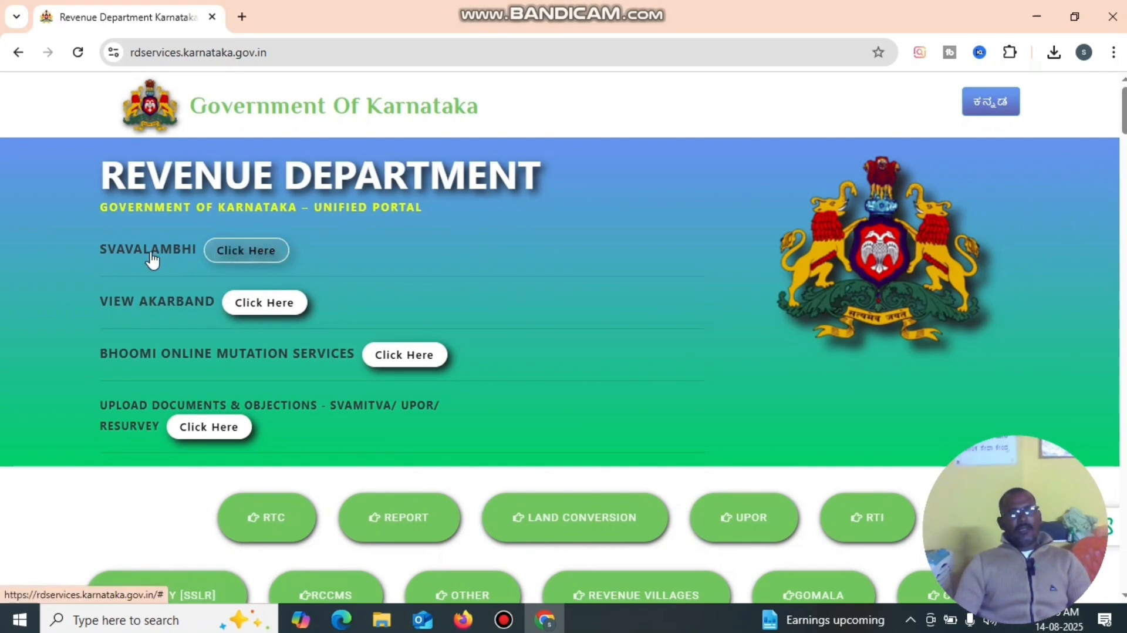
# - Open the Svavalambi login, keep the prefilled mobile number and enter the captcha
pyautogui.click(252, 258)
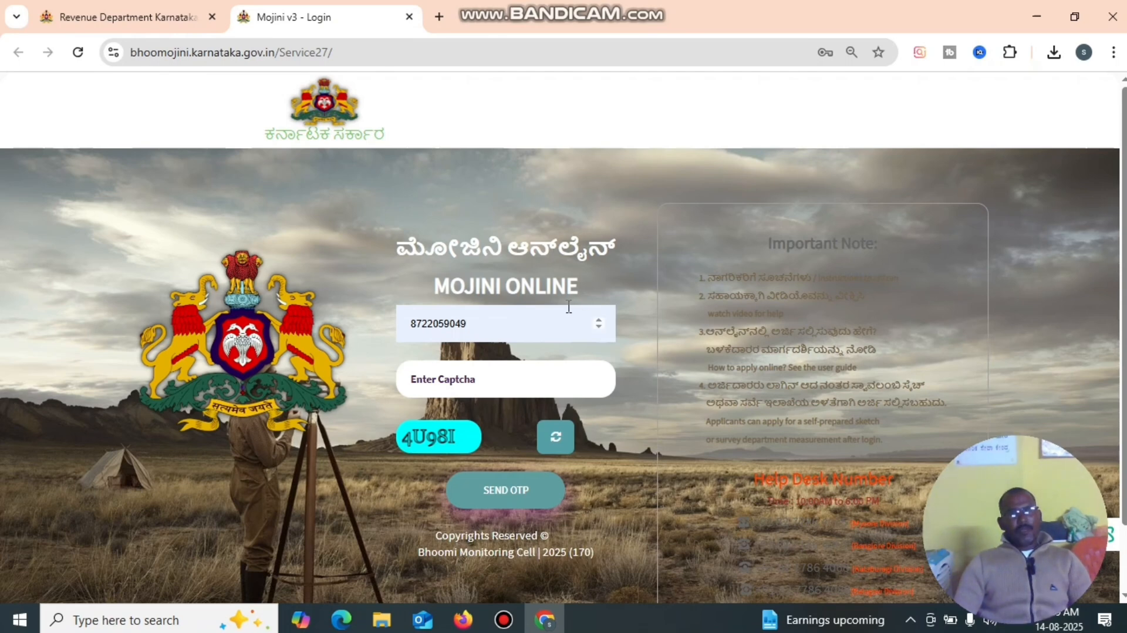
pyautogui.moveTo(471, 324); pyautogui.dragTo(375, 337)
pyautogui.click(486, 324)
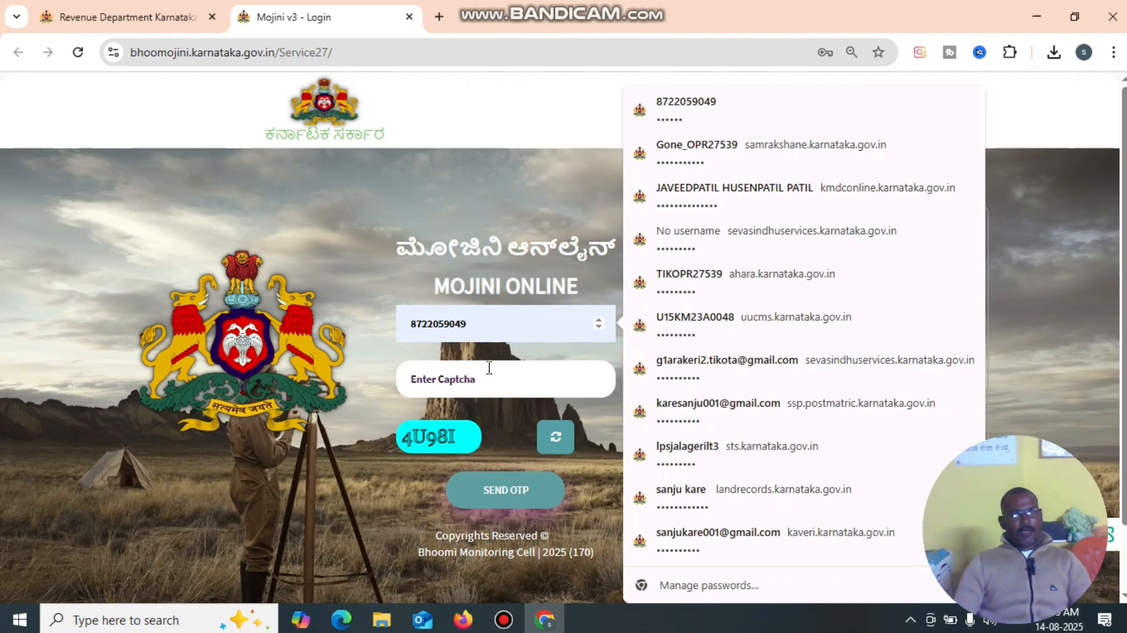
pyautogui.click(458, 392)
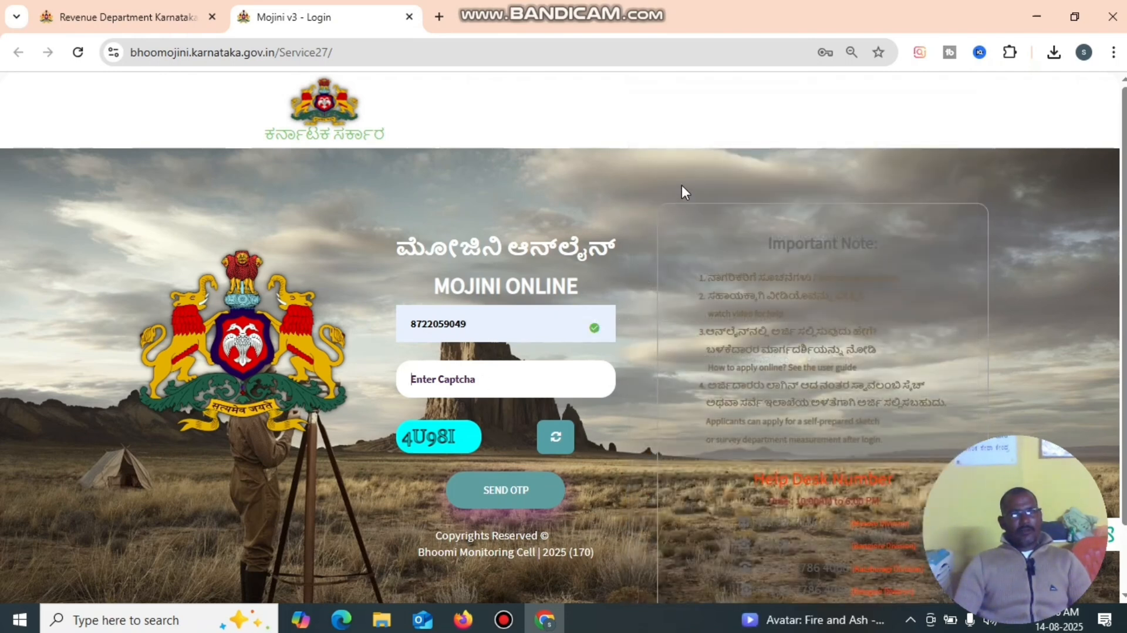
pyautogui.write('4')
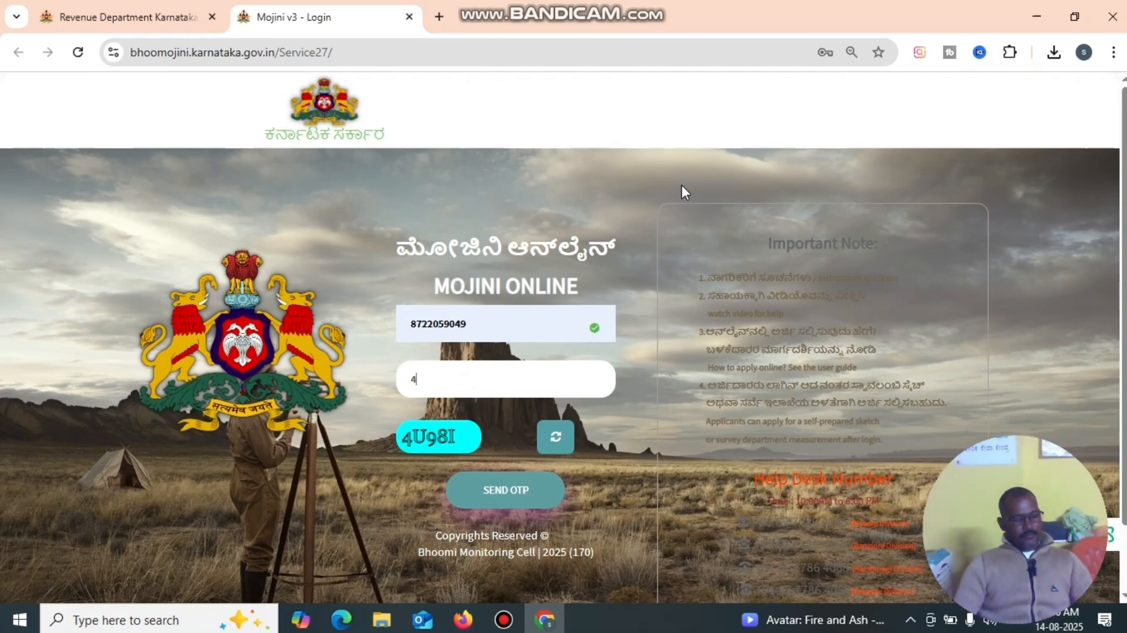
pyautogui.write('U98I')
# - Request a login OTP, clear the autofilled OTP field and log in to Mojini Online
pyautogui.click(502, 493)
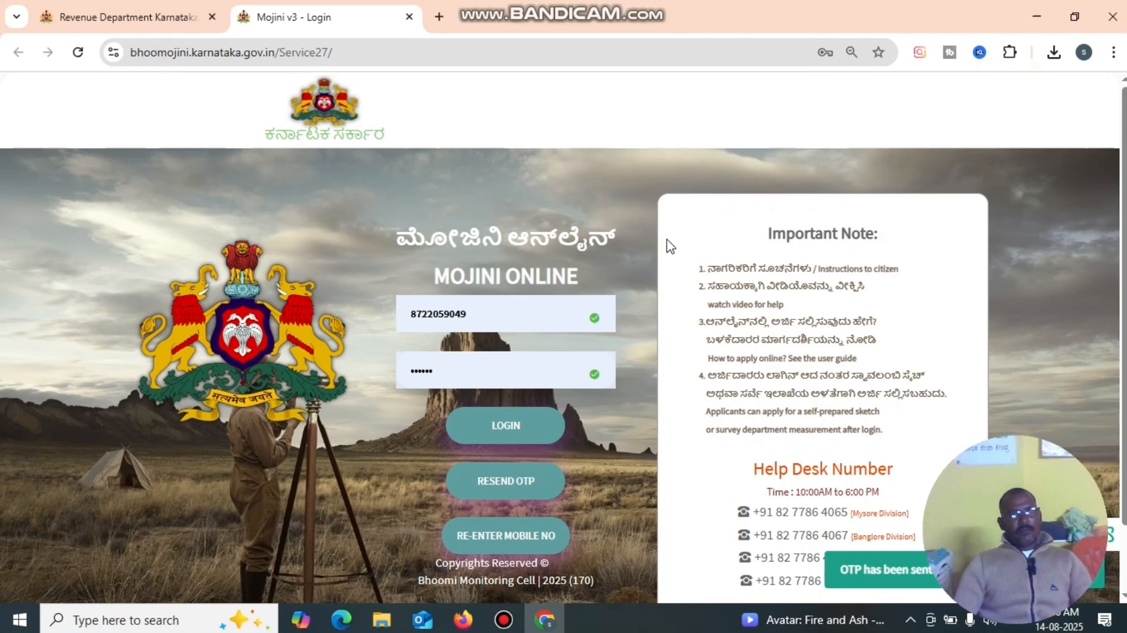
pyautogui.moveTo(454, 375); pyautogui.dragTo(397, 370)
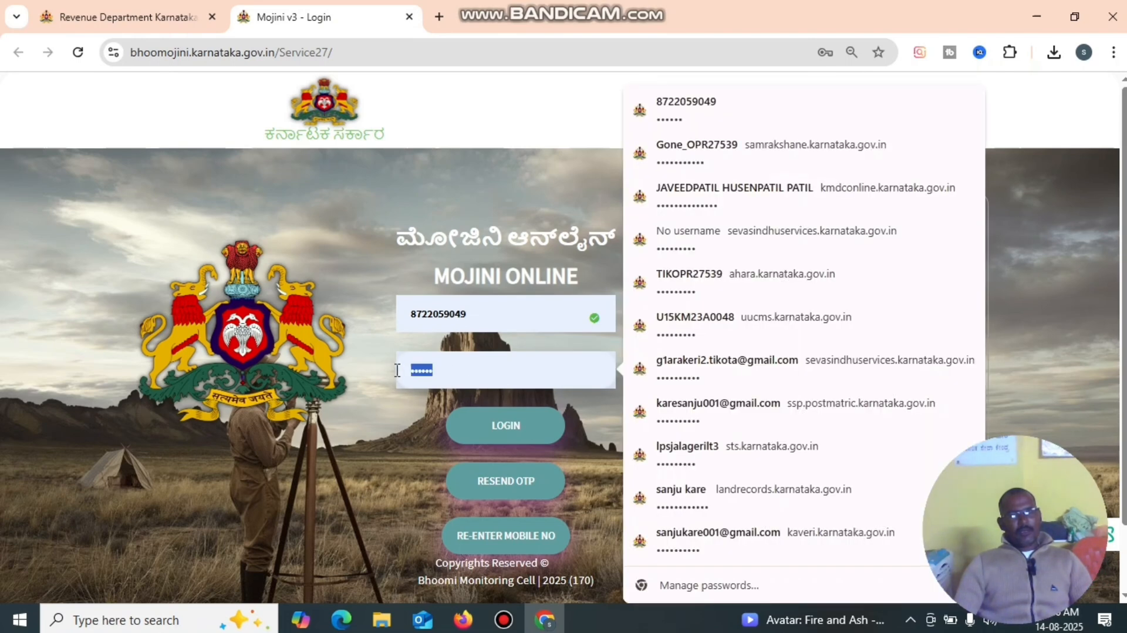
pyautogui.press('BackSpace')
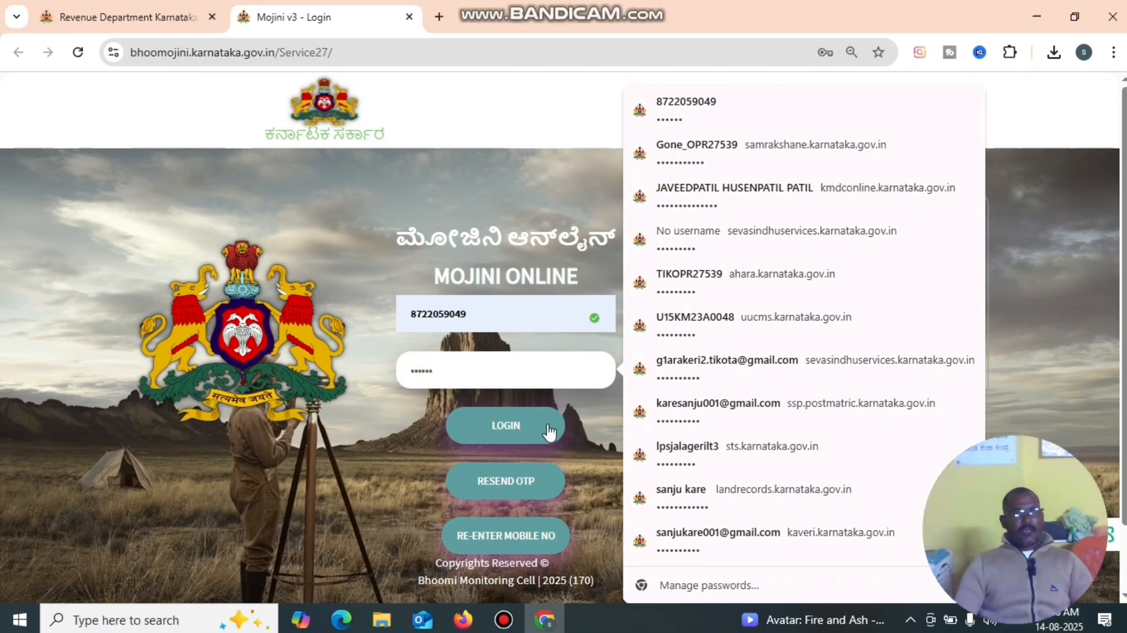
pyautogui.click(506, 429)
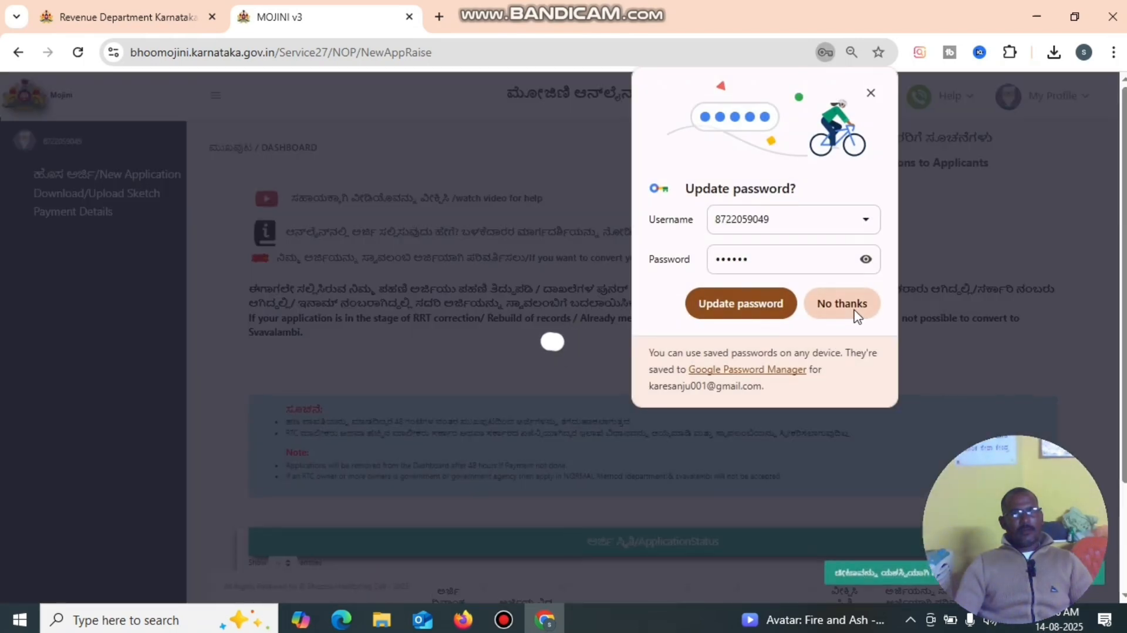
# - Dismiss Chrome's update-password prompt and start a New Application
pyautogui.click(840, 303)
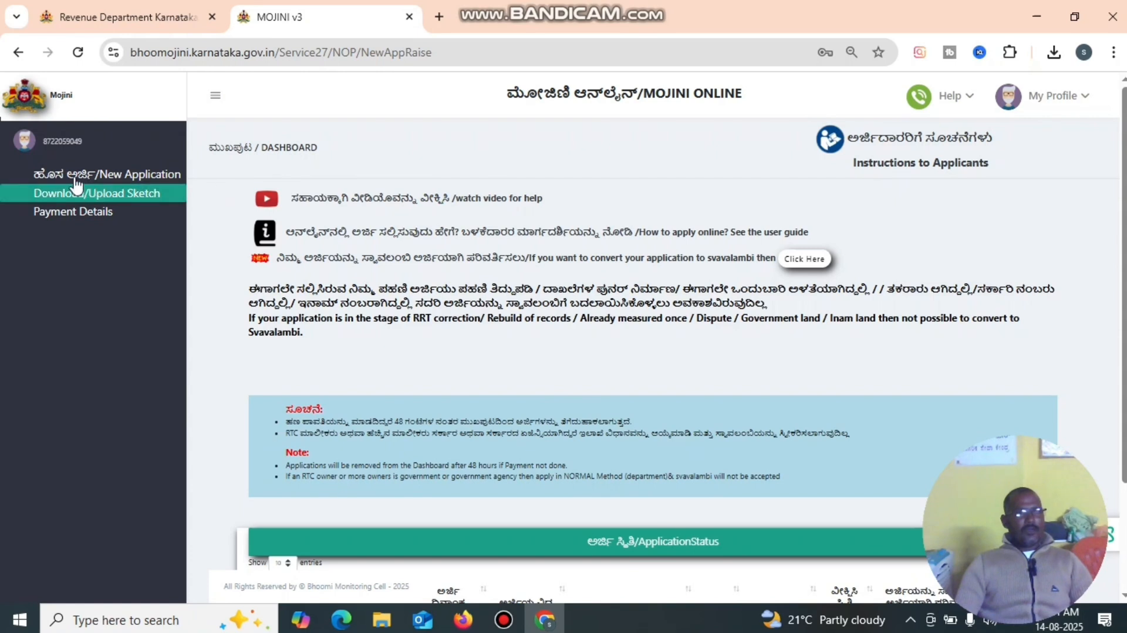
pyautogui.click(118, 176)
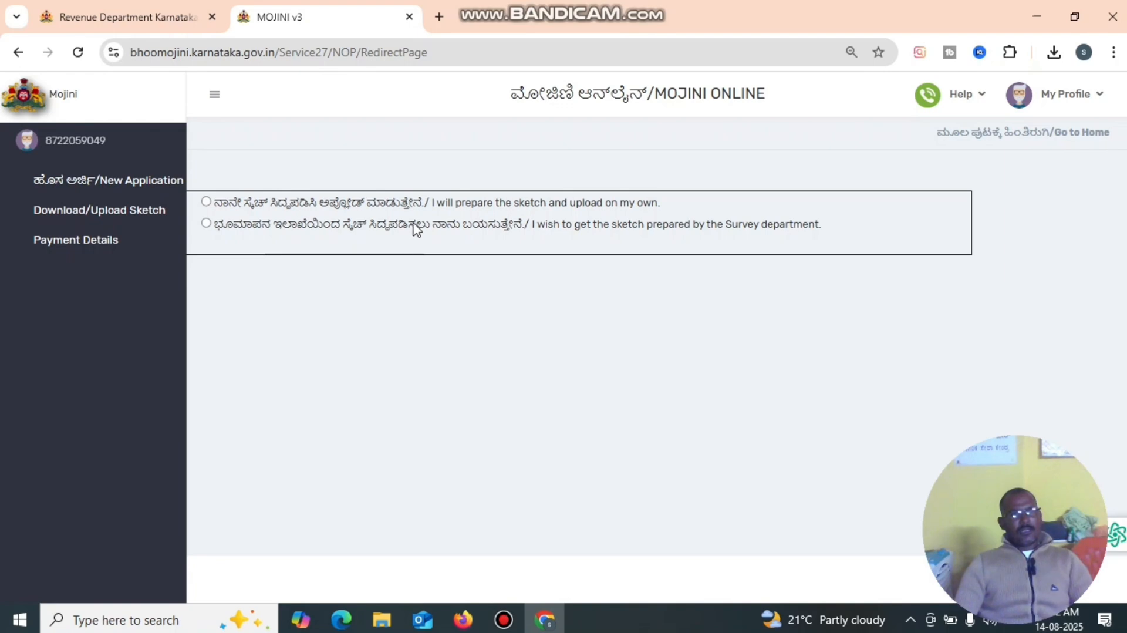
# - Choose a Survey department-prepared sketch with application type II E Sketch
pyautogui.click(206, 224)
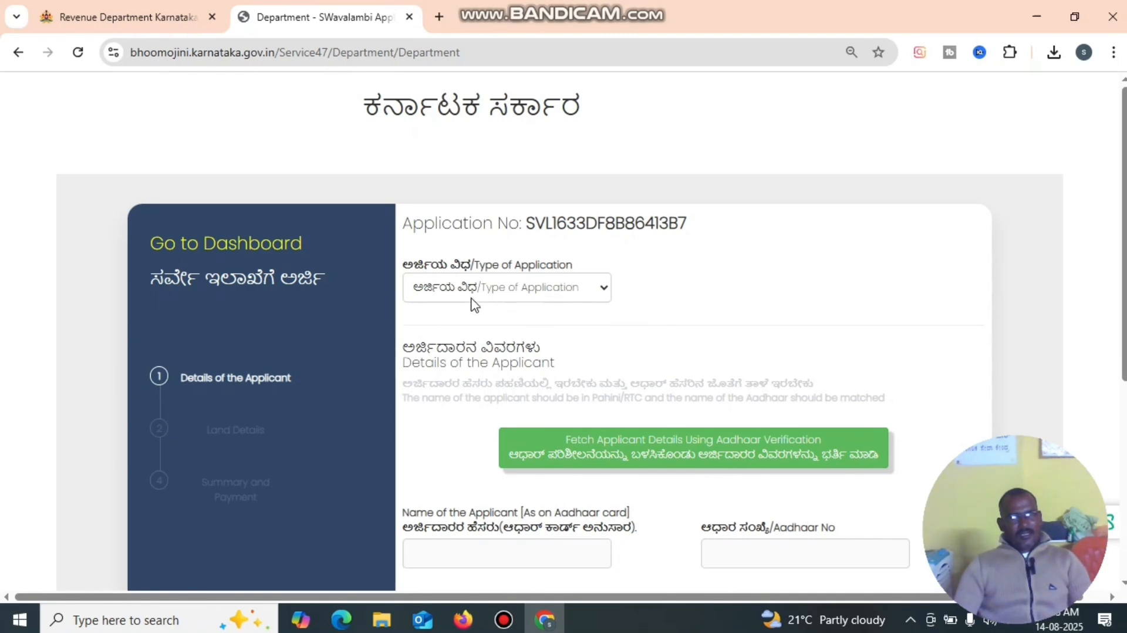
pyautogui.click(611, 288)
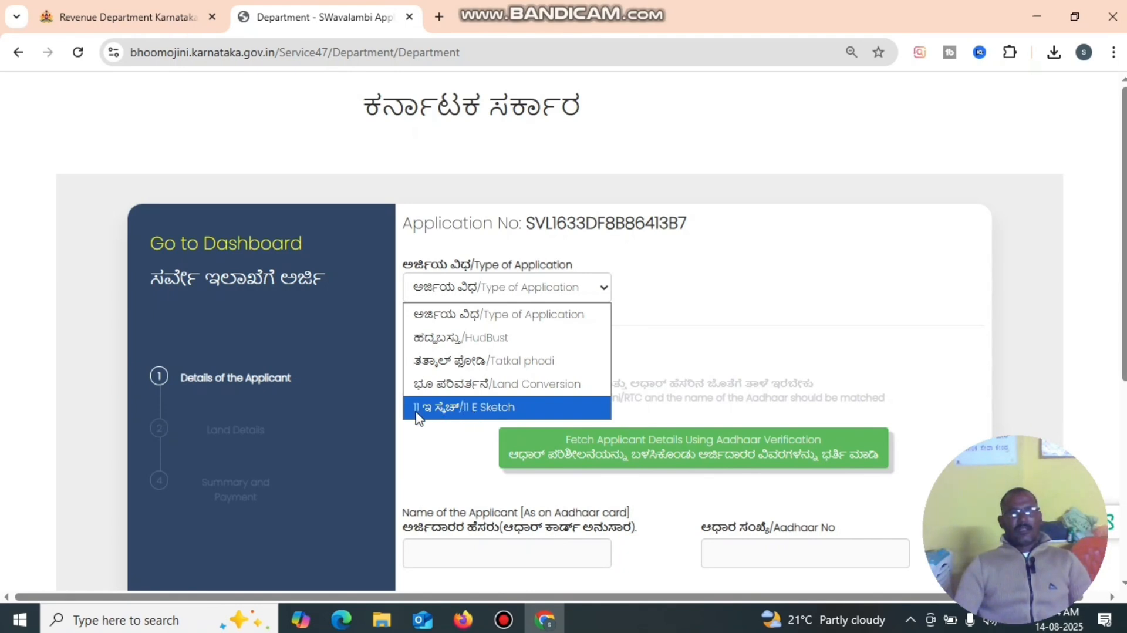
pyautogui.click(453, 410)
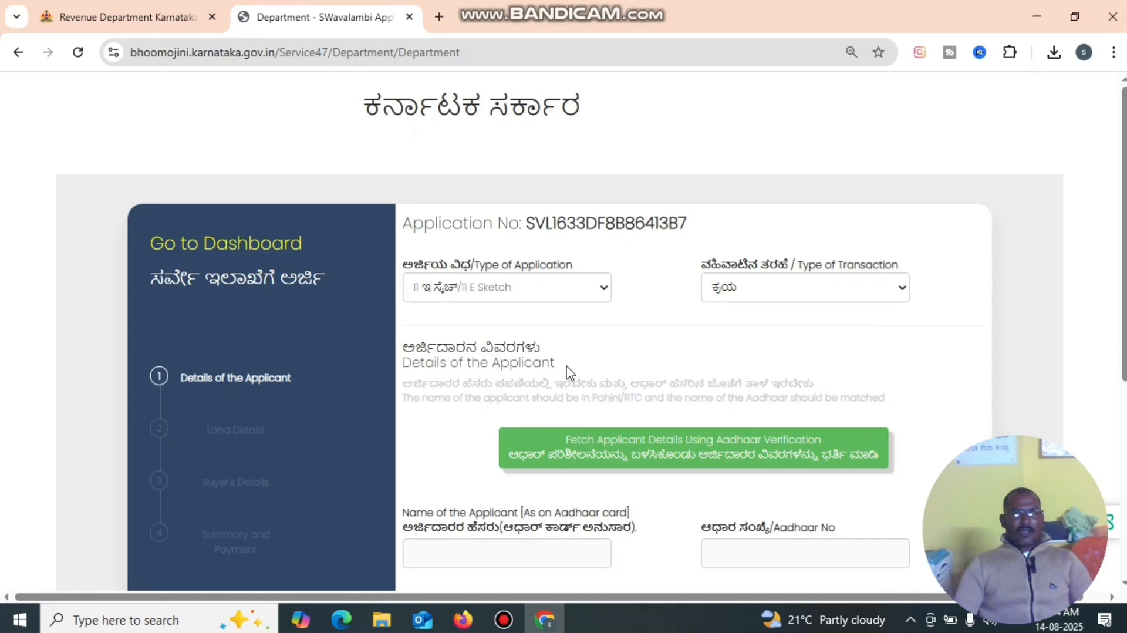
pyautogui.scroll(-3, 567, 373)
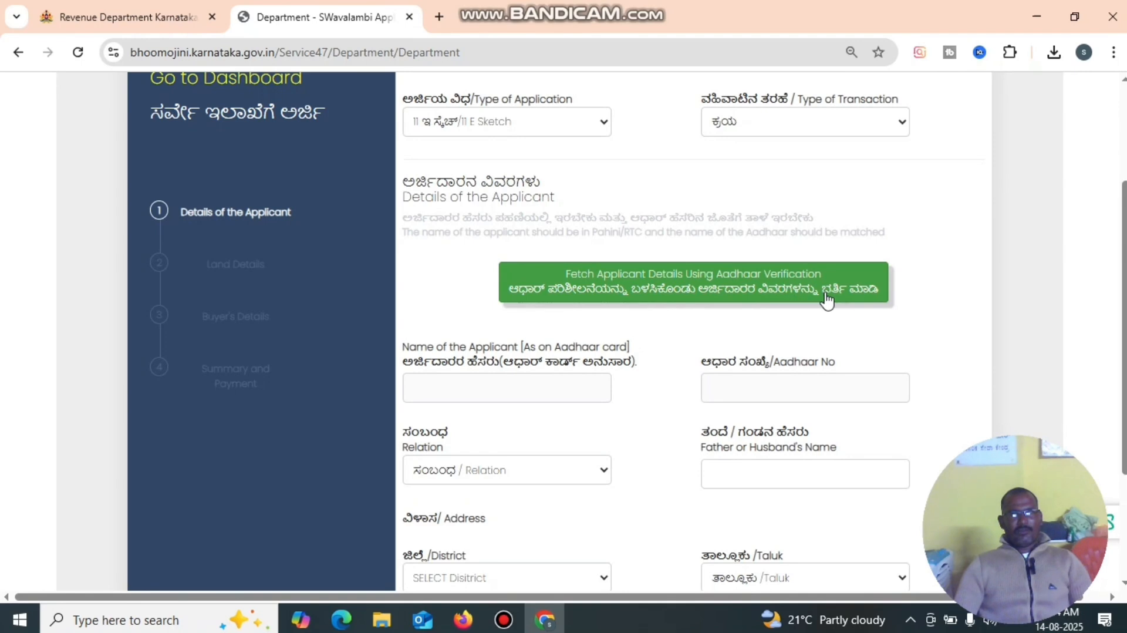
# - Start Aadhaar e-KYC with the applicant's Aadhaar number, consent, and OTP authentication requested
pyautogui.click(666, 280)
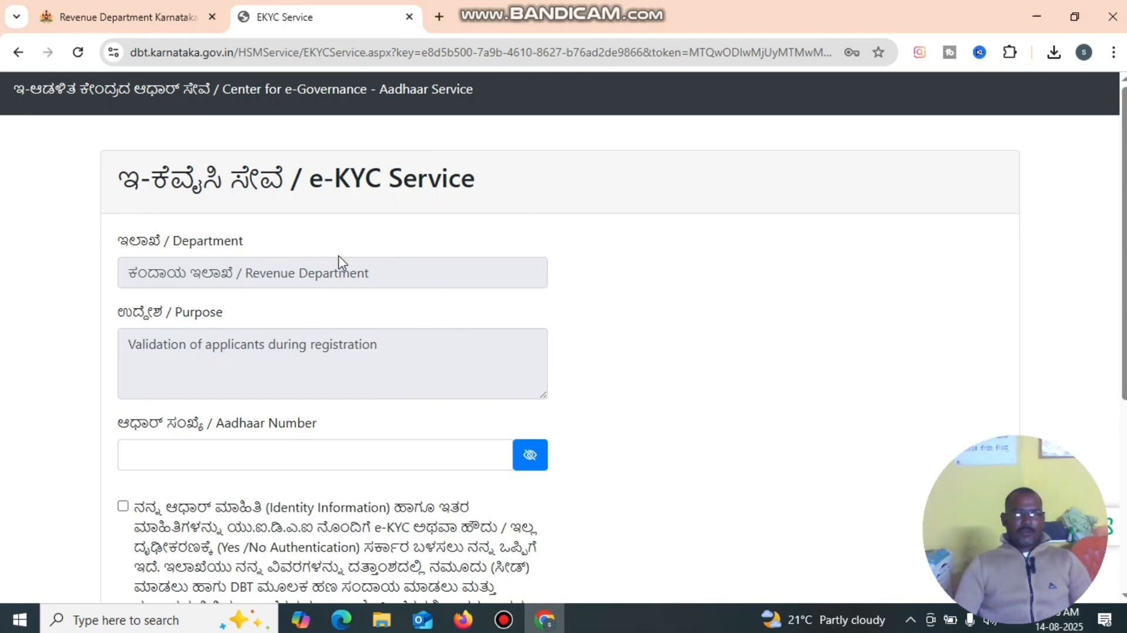
pyautogui.scroll(-1, 320, 259)
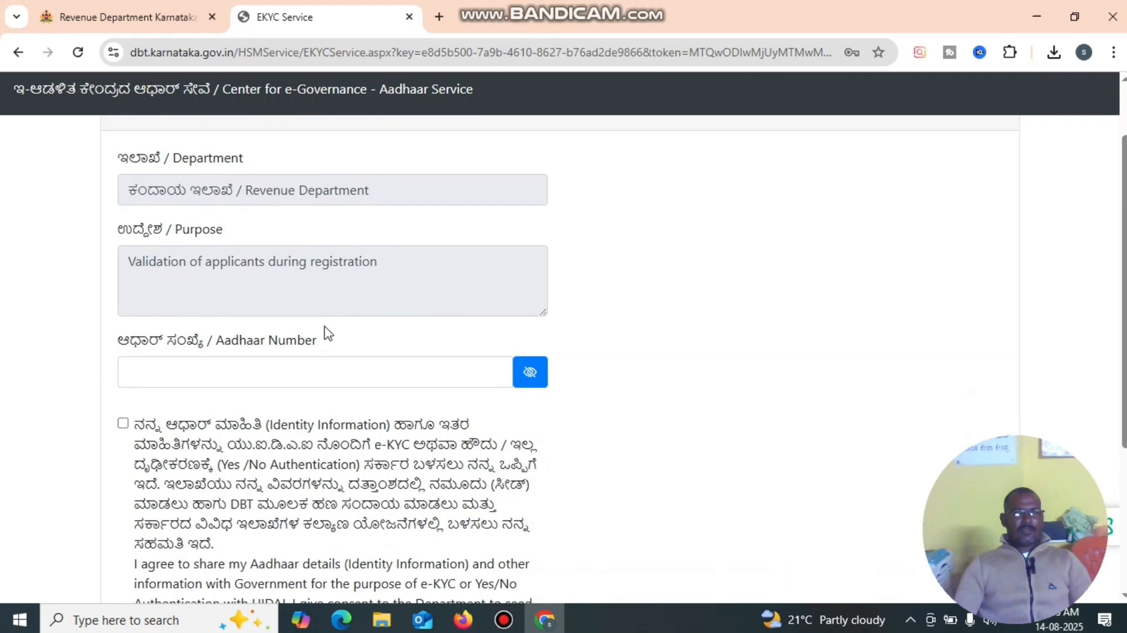
pyautogui.click(206, 378)
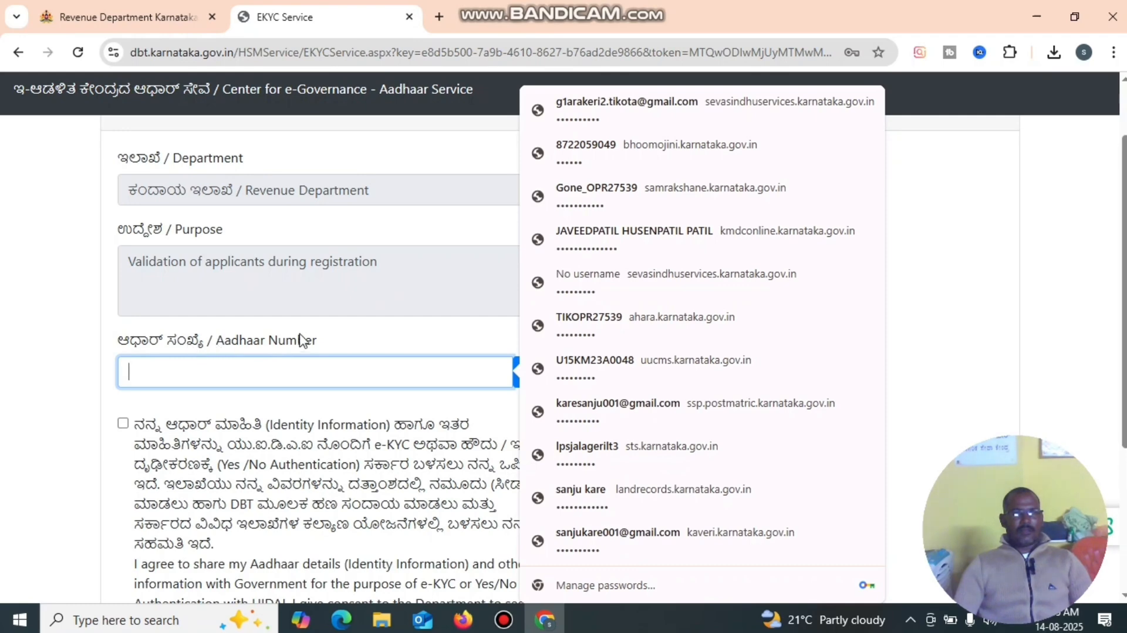
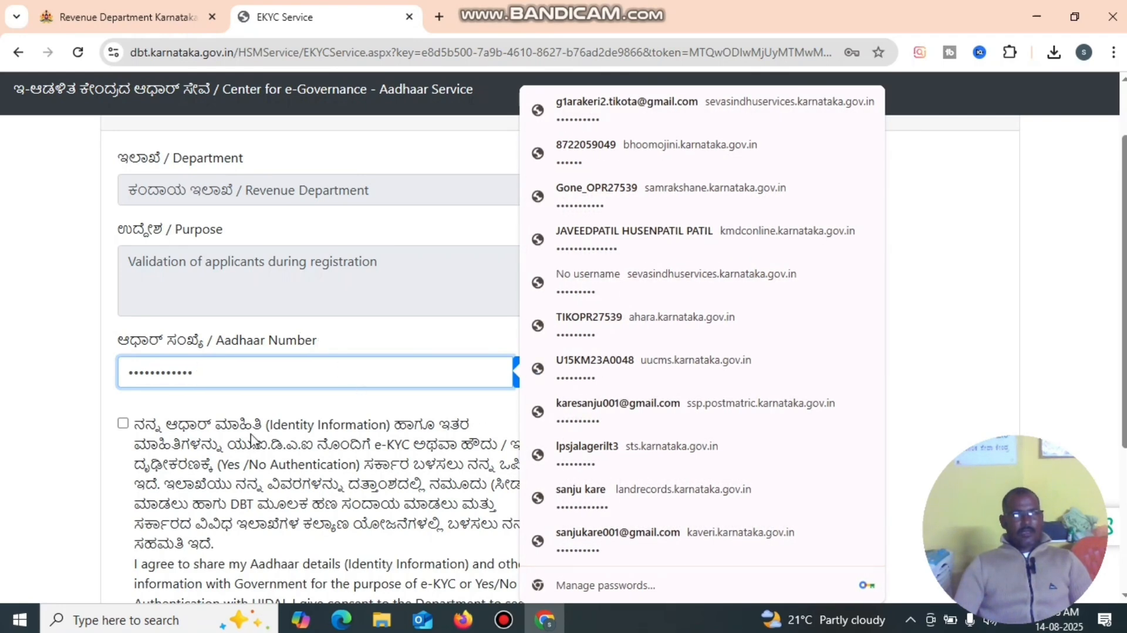
pyautogui.click(122, 424)
pyautogui.scroll(-3, 358, 425)
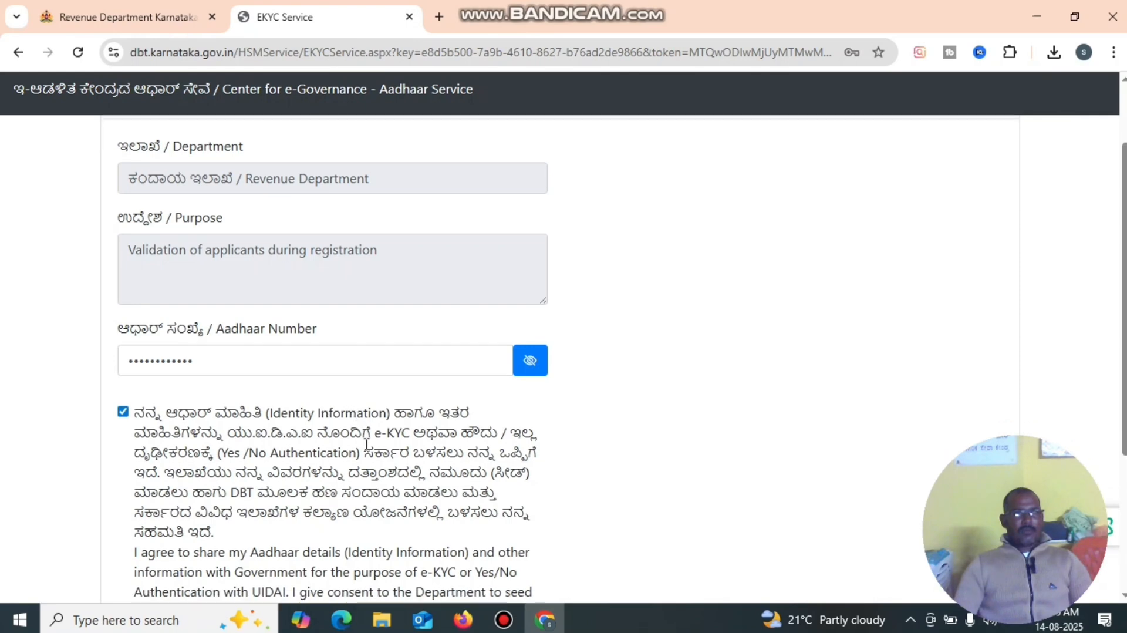
pyautogui.scroll(-1, 333, 400)
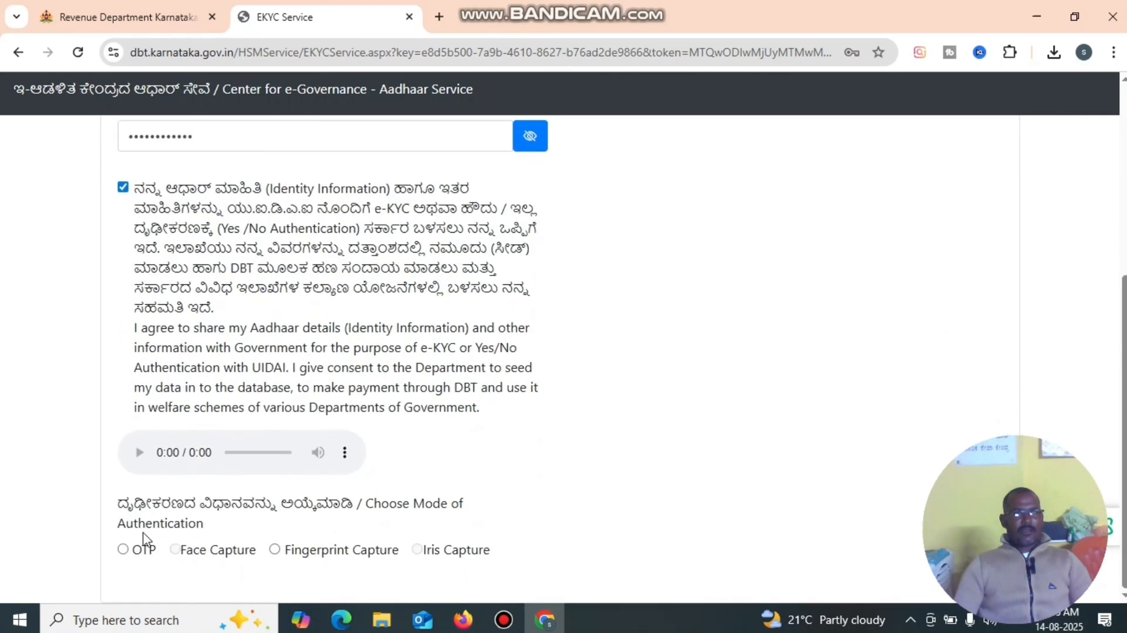
pyautogui.click(123, 550)
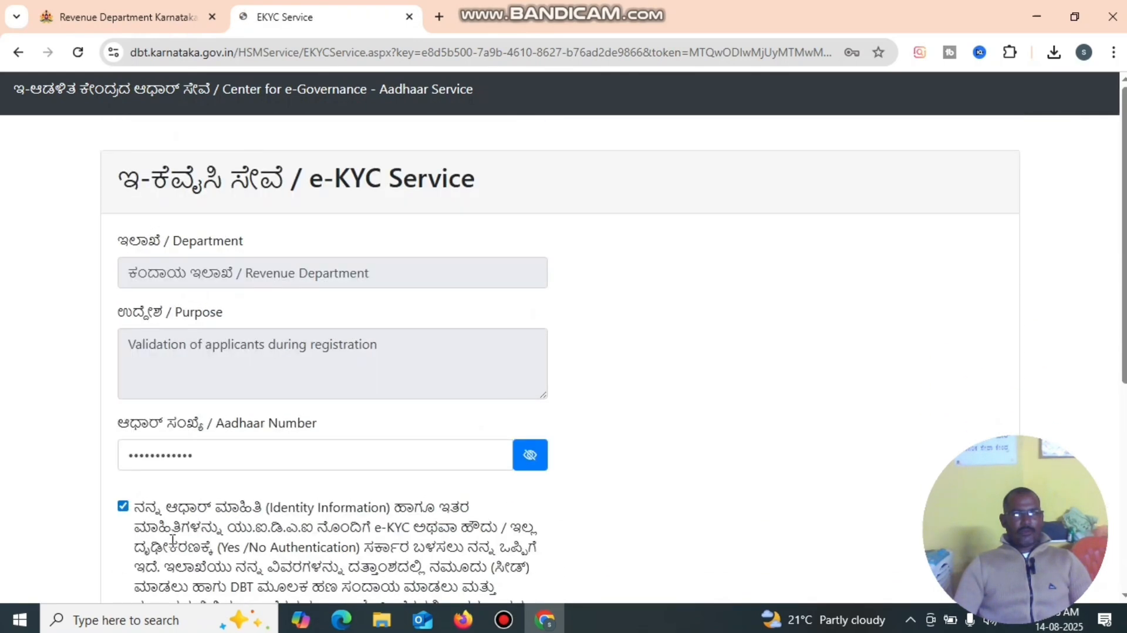
pyautogui.scroll(-5, 282, 542)
pyautogui.scroll(-1, 282, 541)
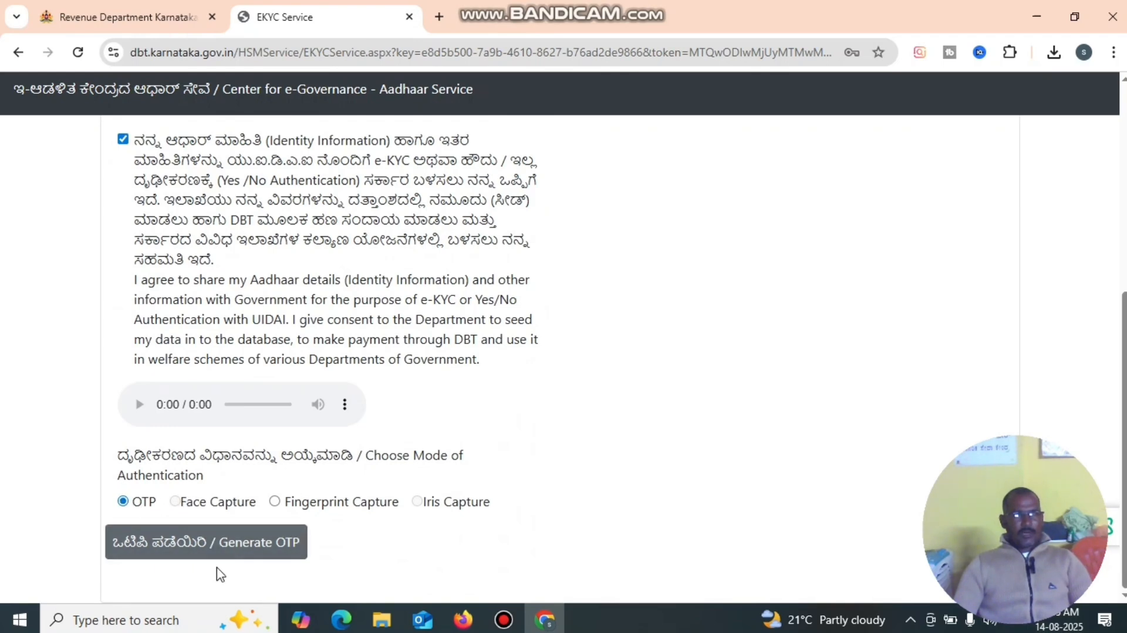
pyautogui.click(222, 550)
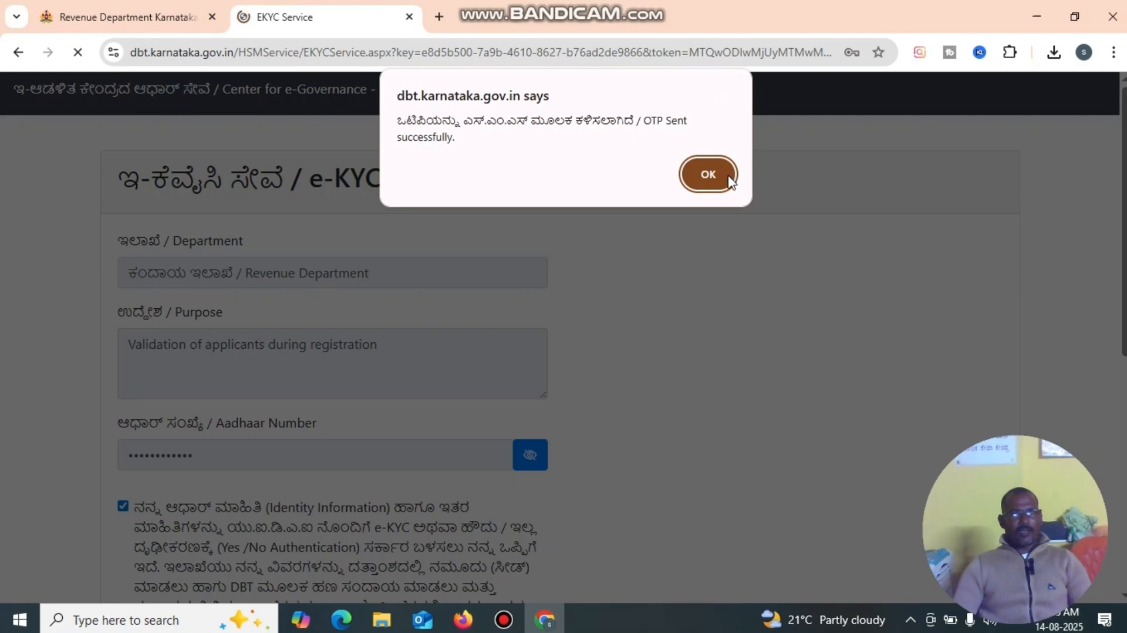
# - Enter the received Aadhaar OTP and submit it for verification
pyautogui.click(705, 175)
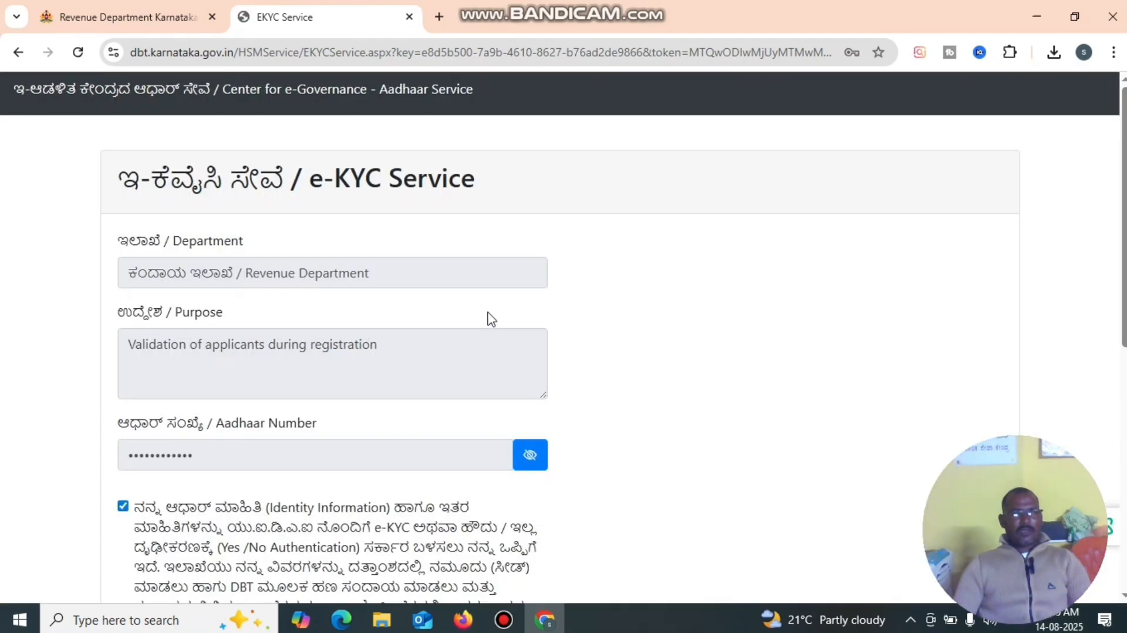
pyautogui.scroll(-4, 497, 318)
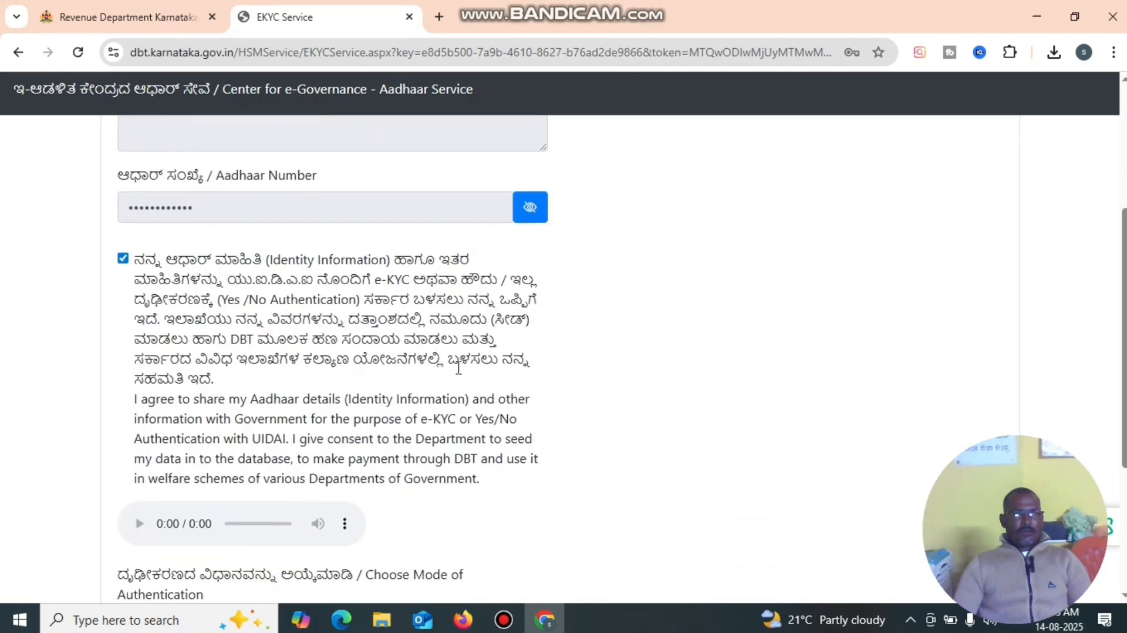
pyautogui.scroll(-5, 249, 442)
pyautogui.click(134, 450)
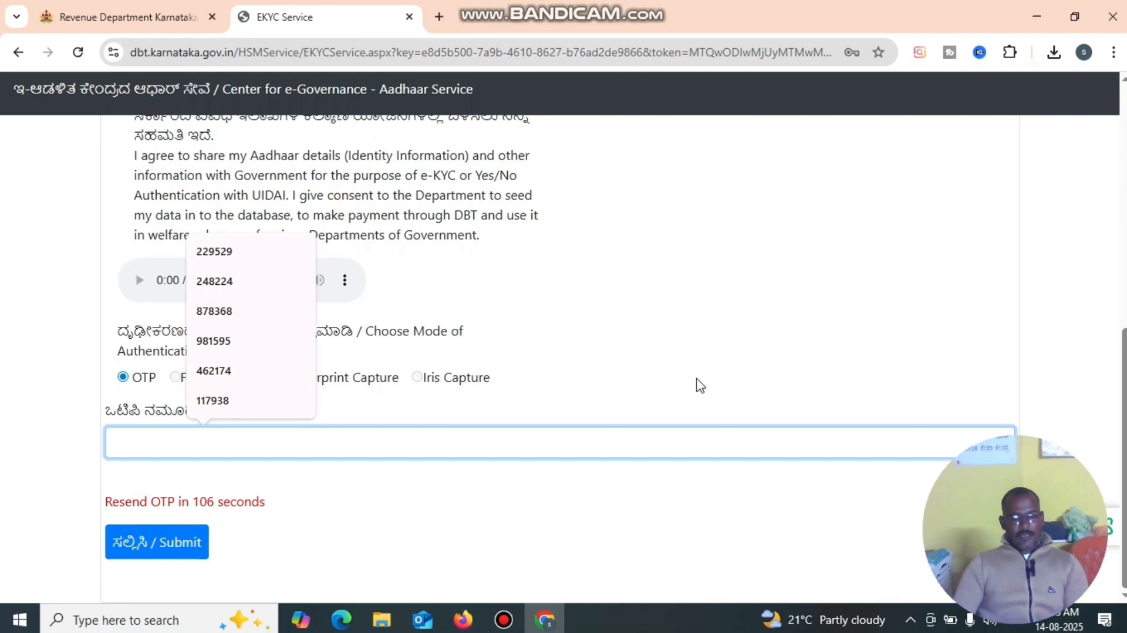
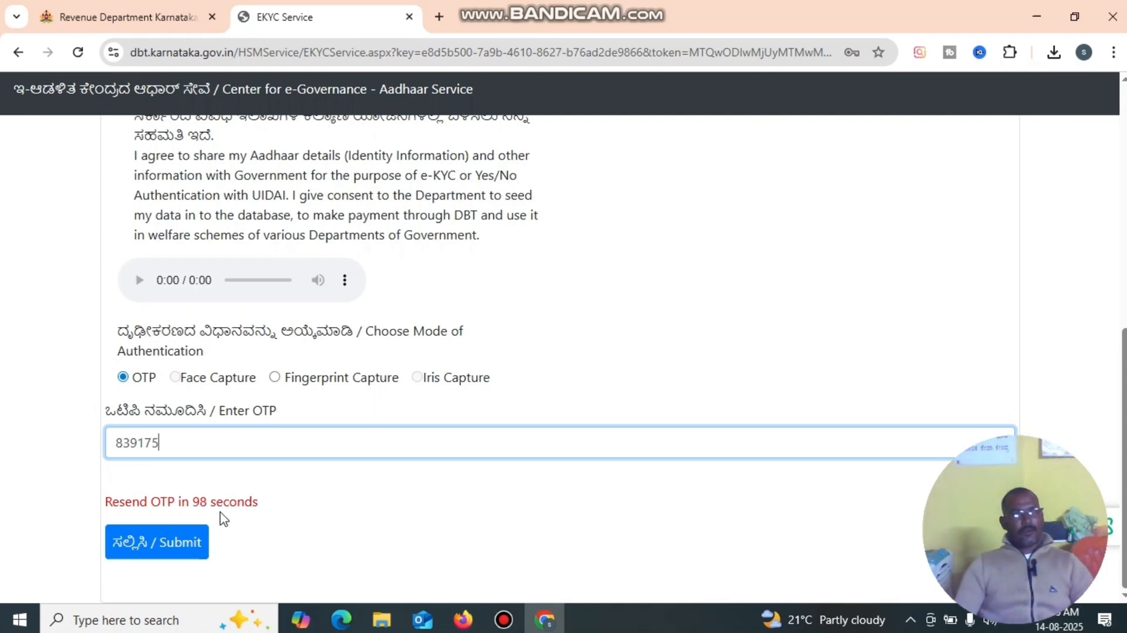
pyautogui.click(142, 548)
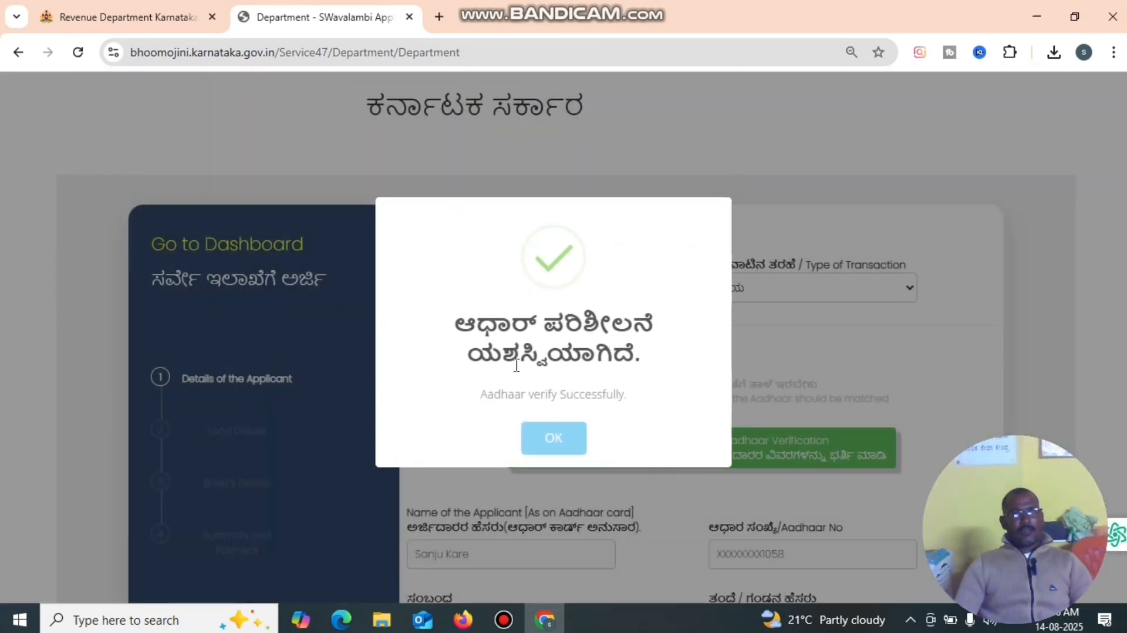
# - Set the applicant's address district to ಬಿಜಾಪುರ and taluk to ತಿಕೋಟಾ
pyautogui.click(554, 445)
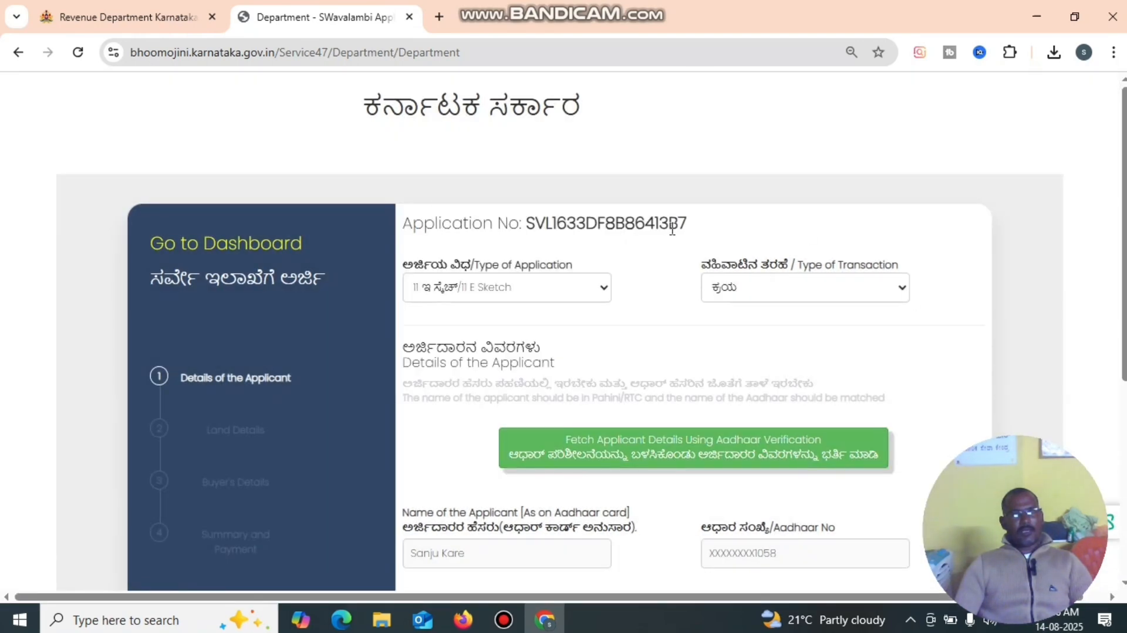
pyautogui.scroll(-5, 675, 327)
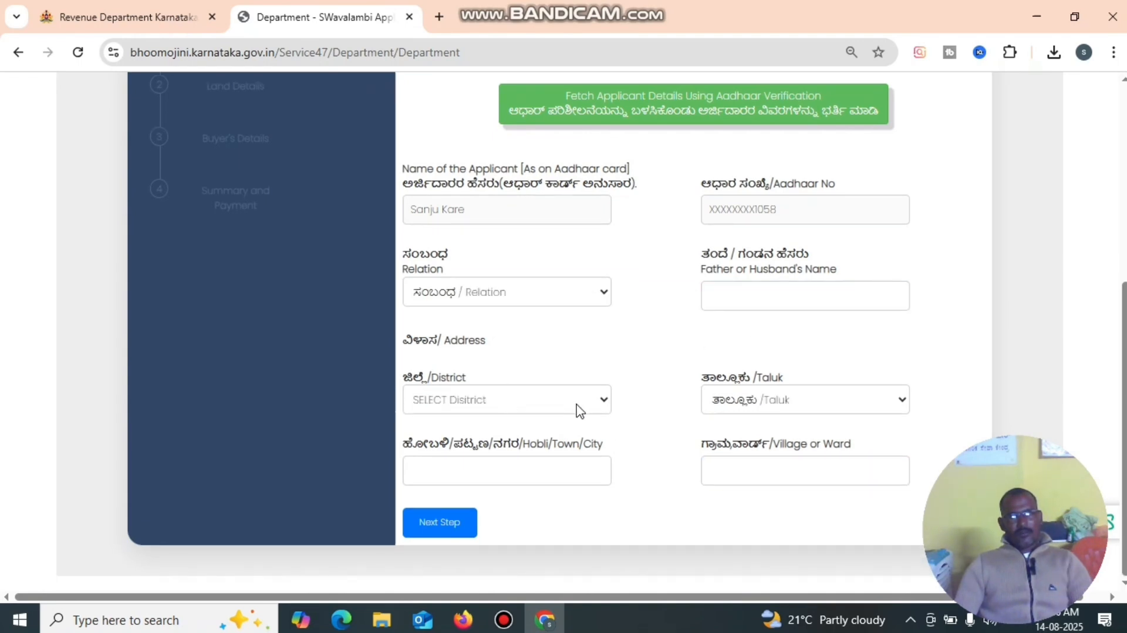
pyautogui.click(579, 406)
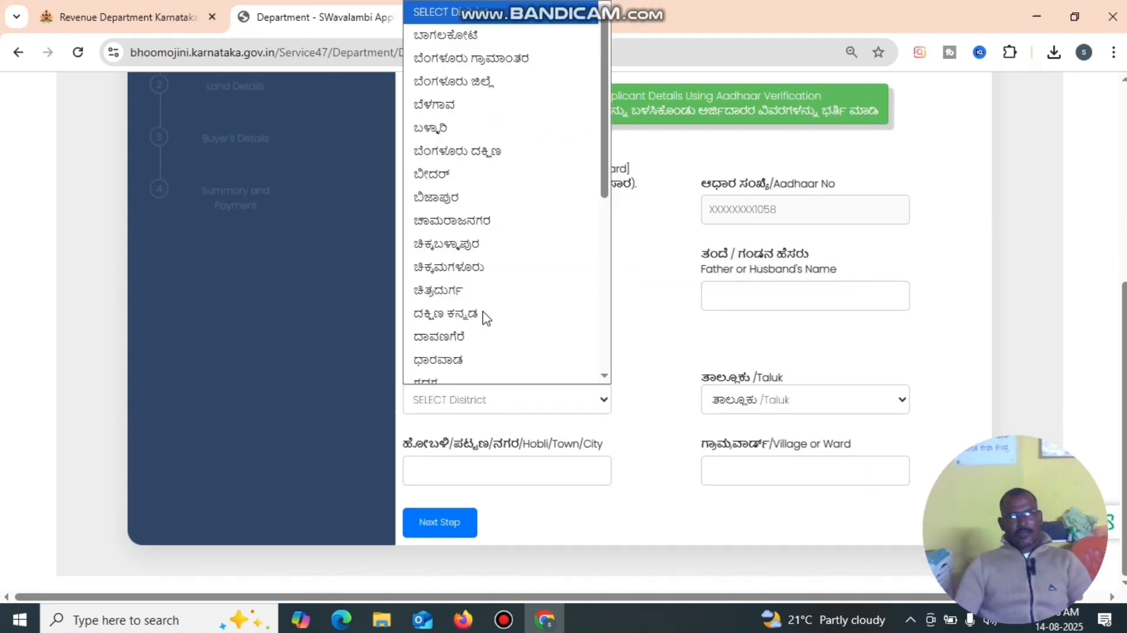
pyautogui.click(463, 190)
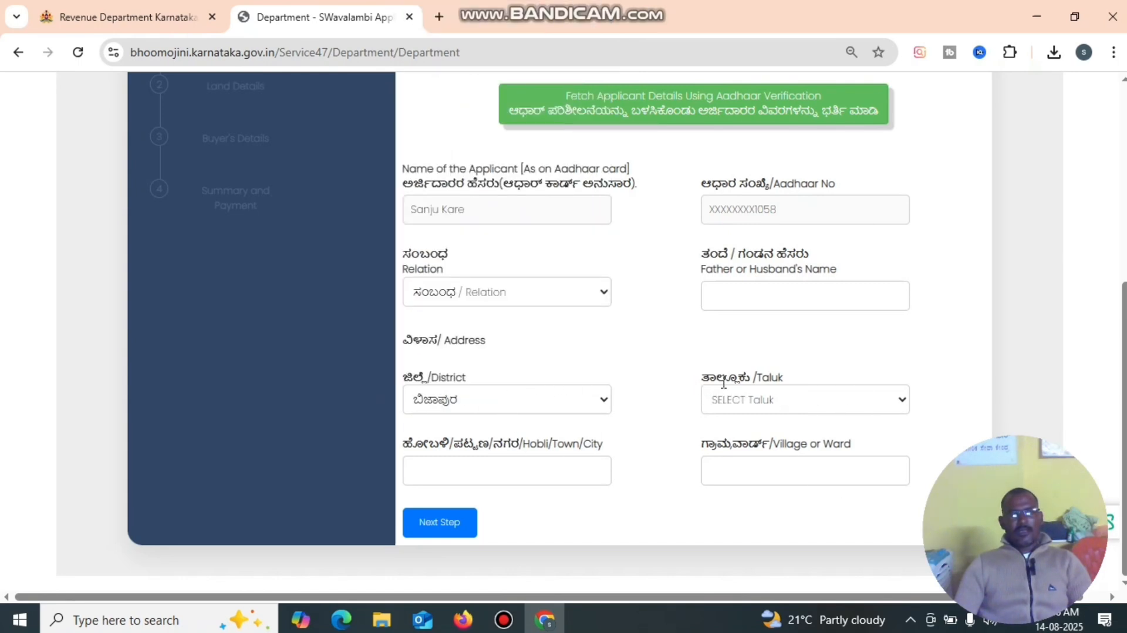
pyautogui.click(772, 405)
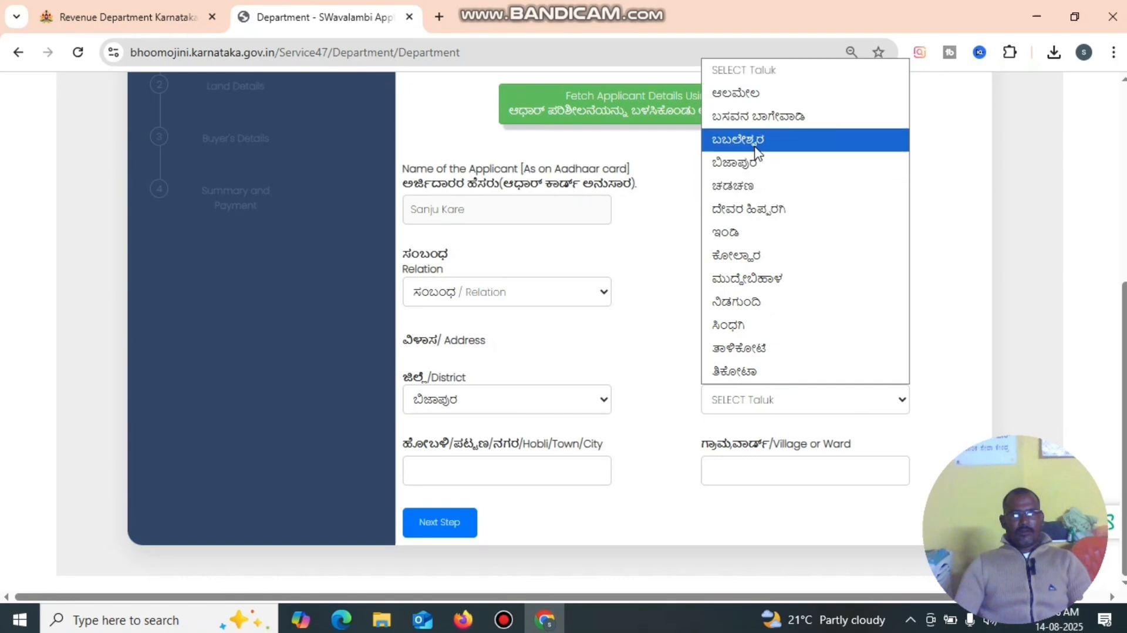
pyautogui.click(756, 367)
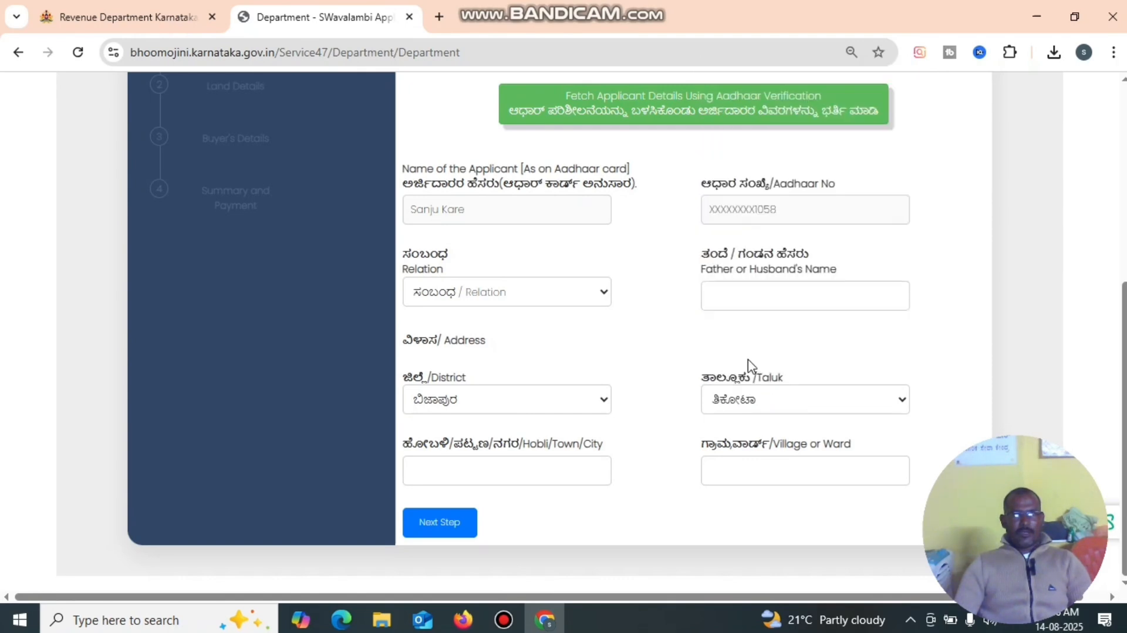
# - Enter town tikota and village Arakeri, then continue to Land Details
pyautogui.click(421, 477)
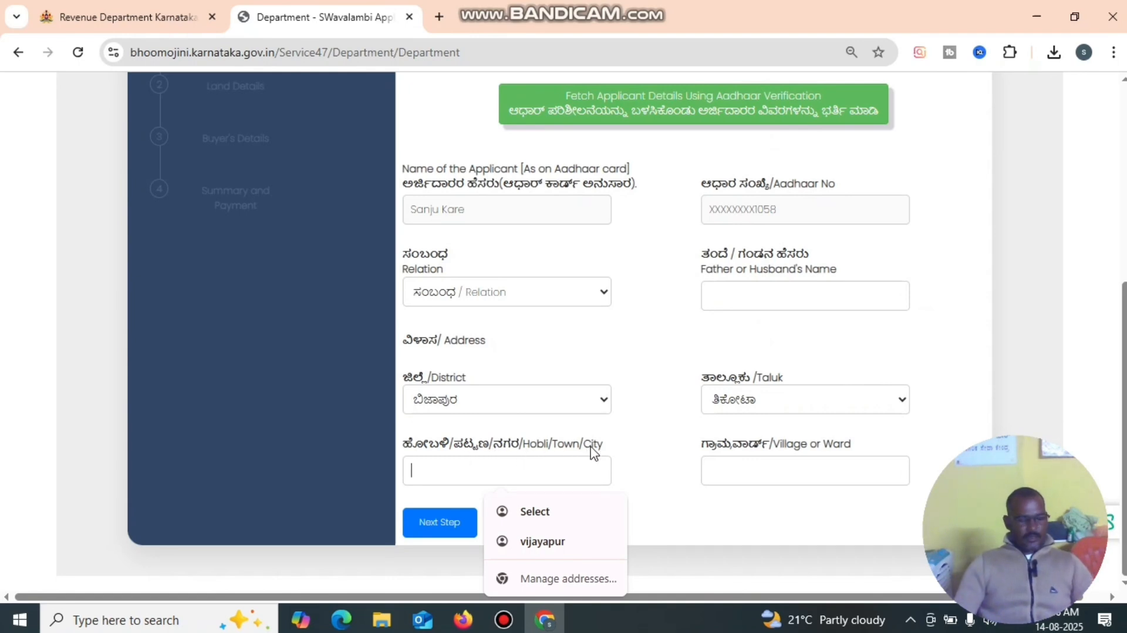
pyautogui.write('ti')
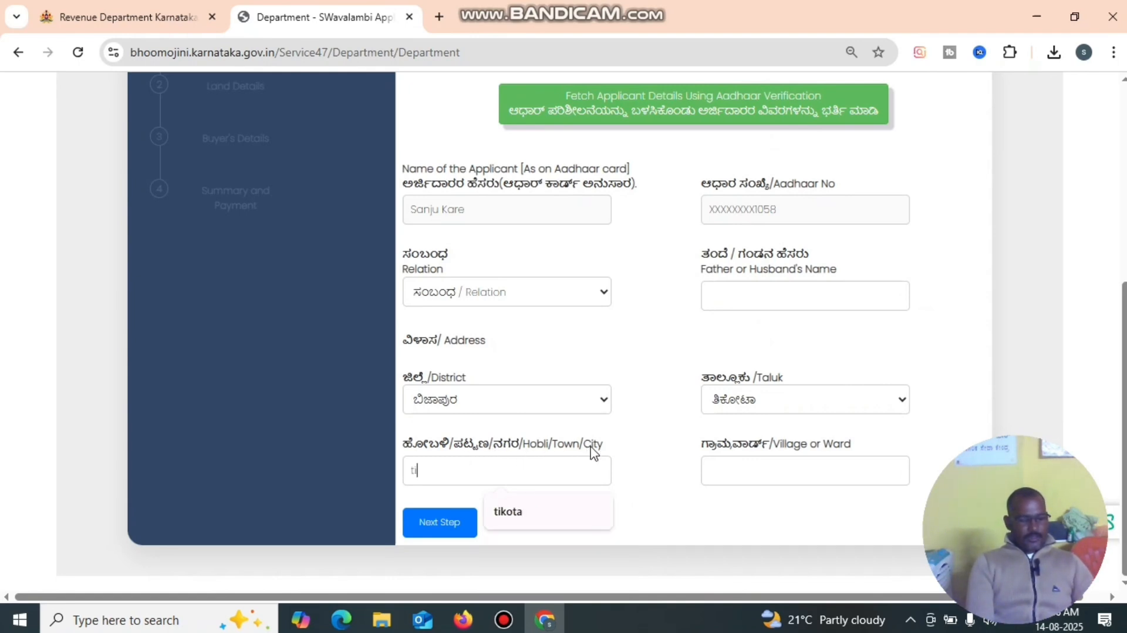
pyautogui.write('o')
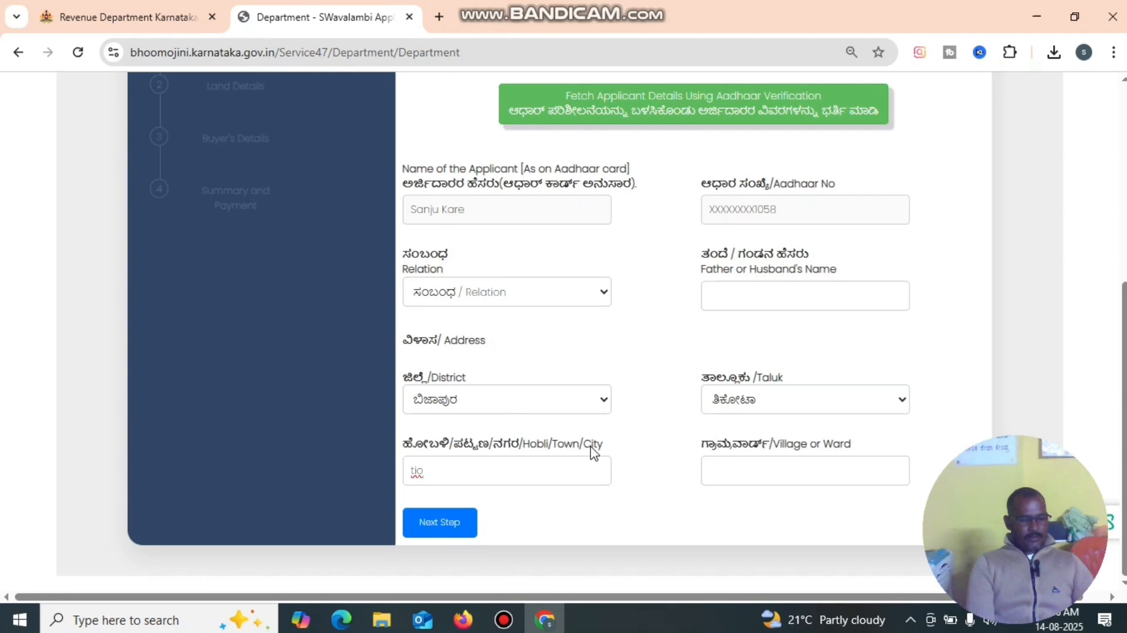
pyautogui.press('BackSpace')
pyautogui.write('ko')
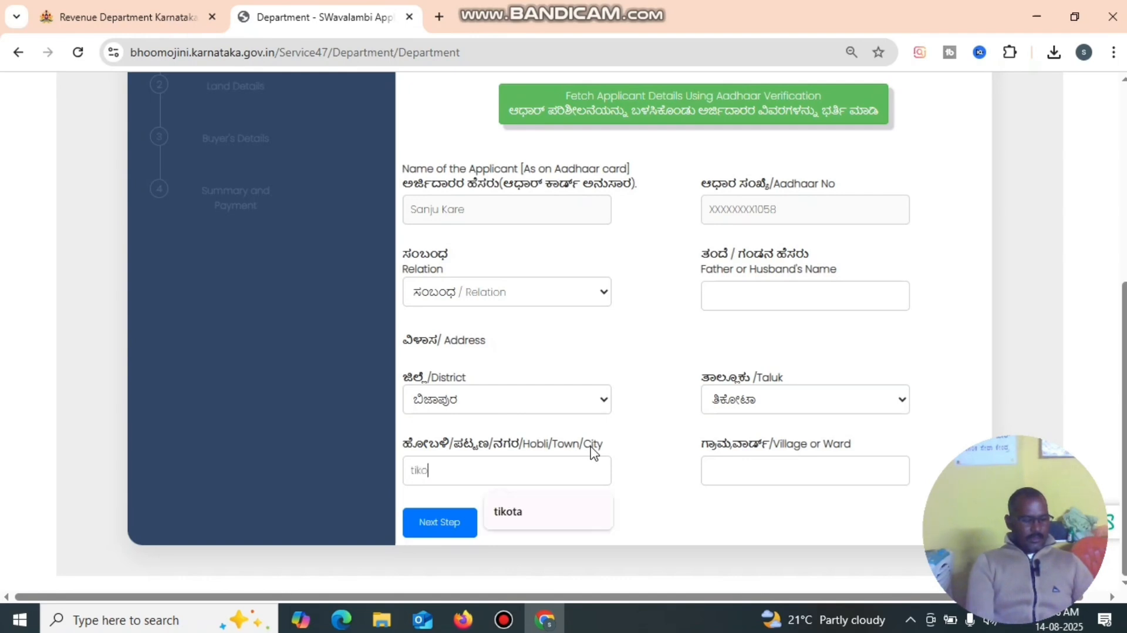
pyautogui.write('ta')
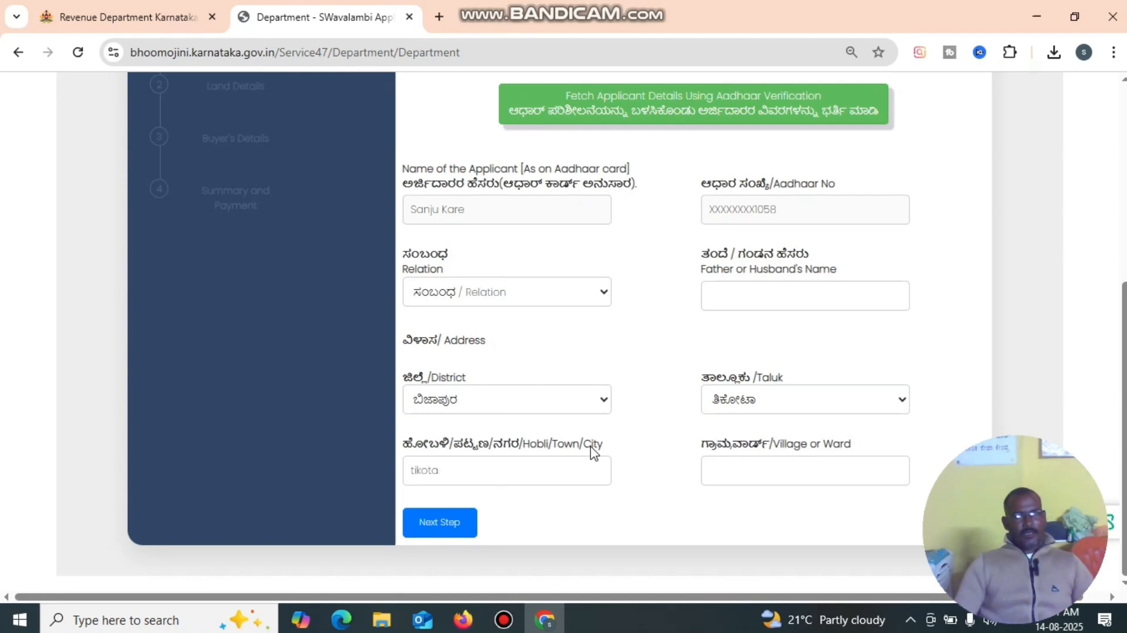
pyautogui.click(728, 470)
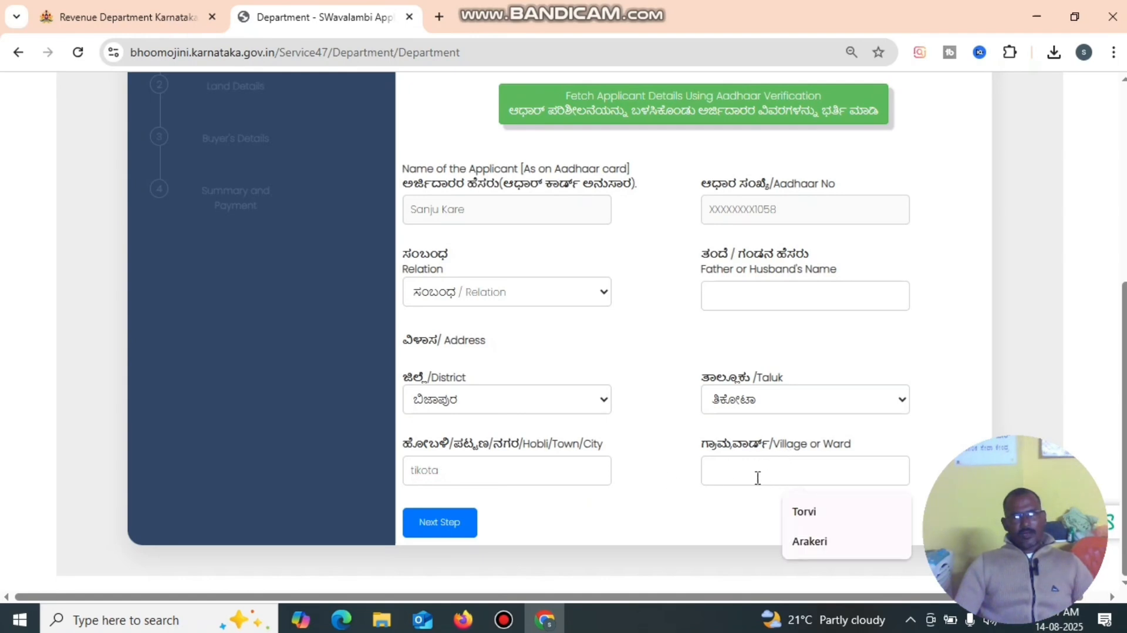
pyautogui.click(804, 540)
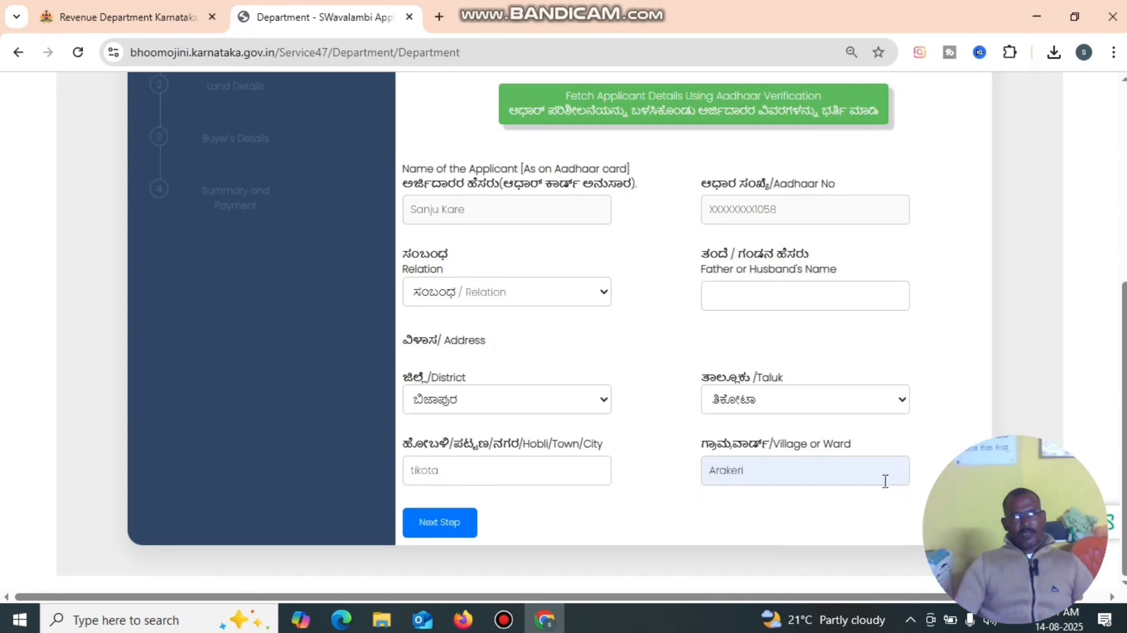
pyautogui.click(442, 528)
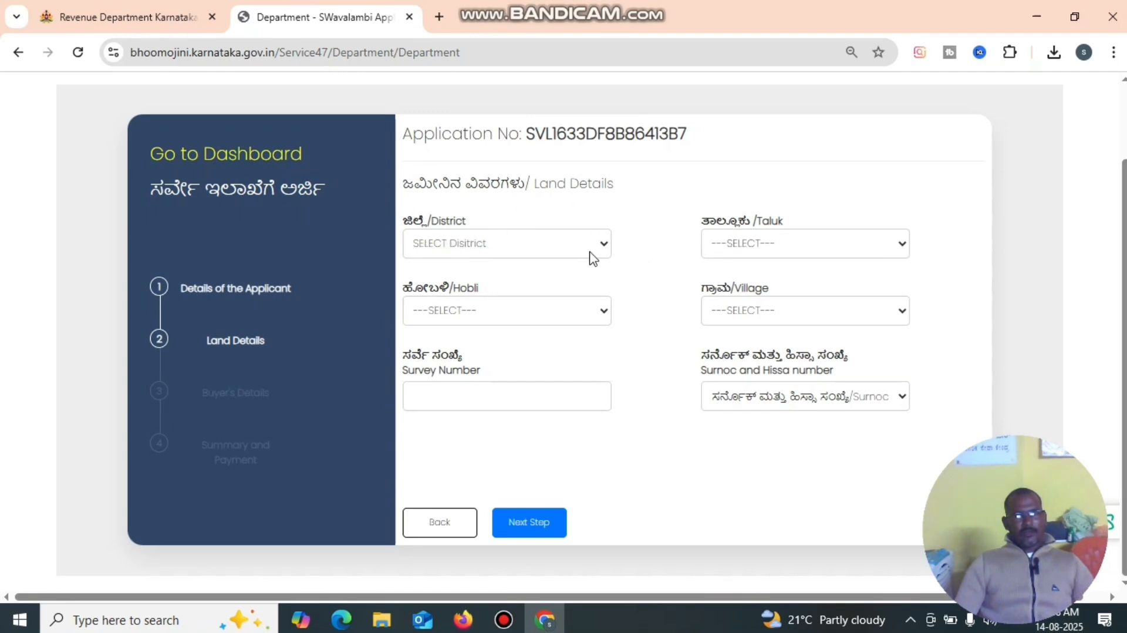
# - Set the land location to district ಬಿಜಾಪುರ, taluk and hobli ತಿಕೋಟಾ, village ಅರಕೇರಿ
pyautogui.click(535, 253)
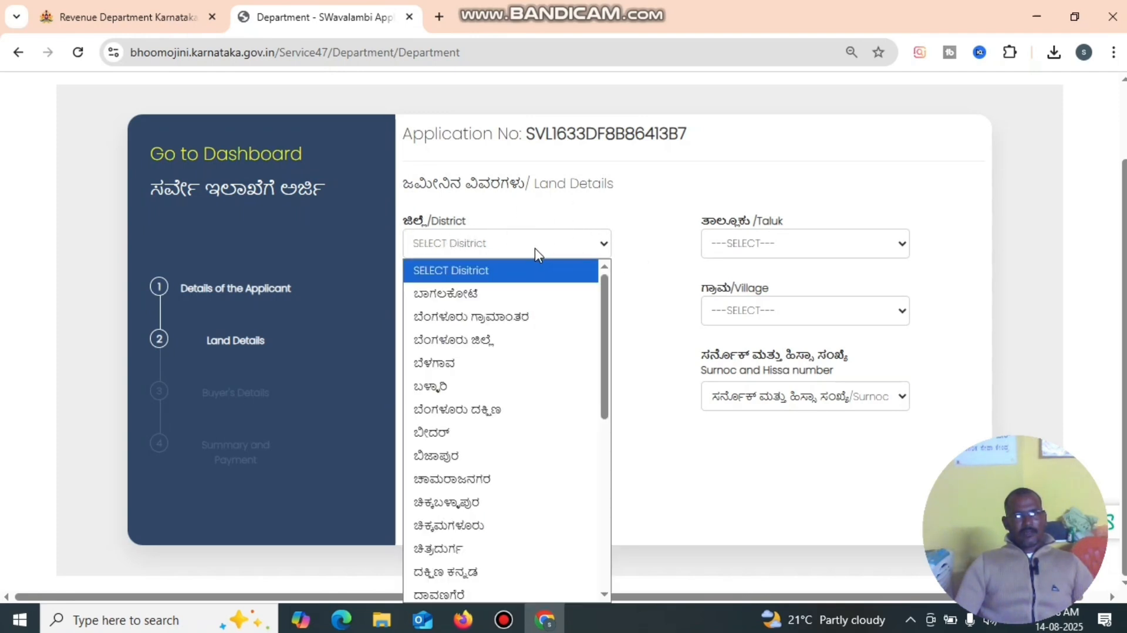
pyautogui.scroll(-6, 491, 511)
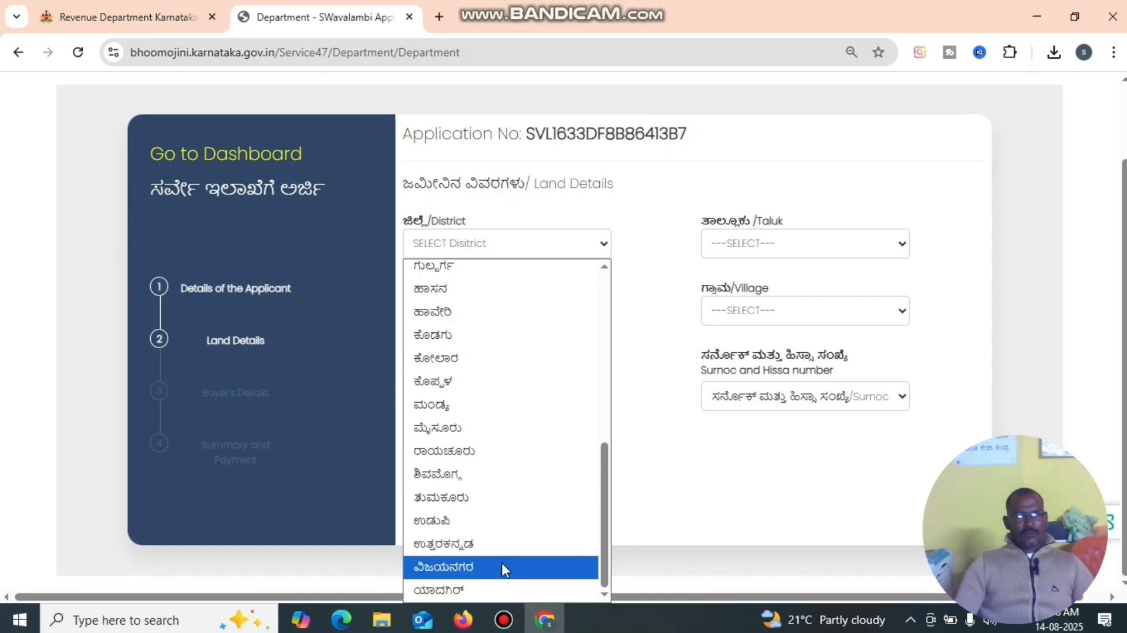
pyautogui.moveTo(604, 488); pyautogui.dragTo(616, 271)
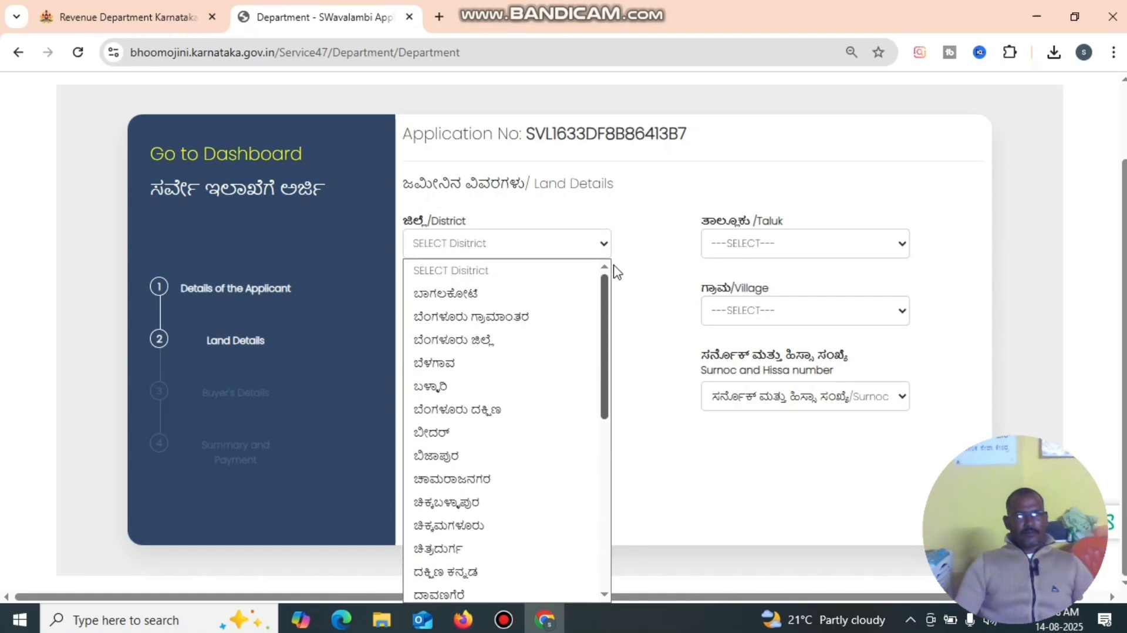
pyautogui.click(475, 454)
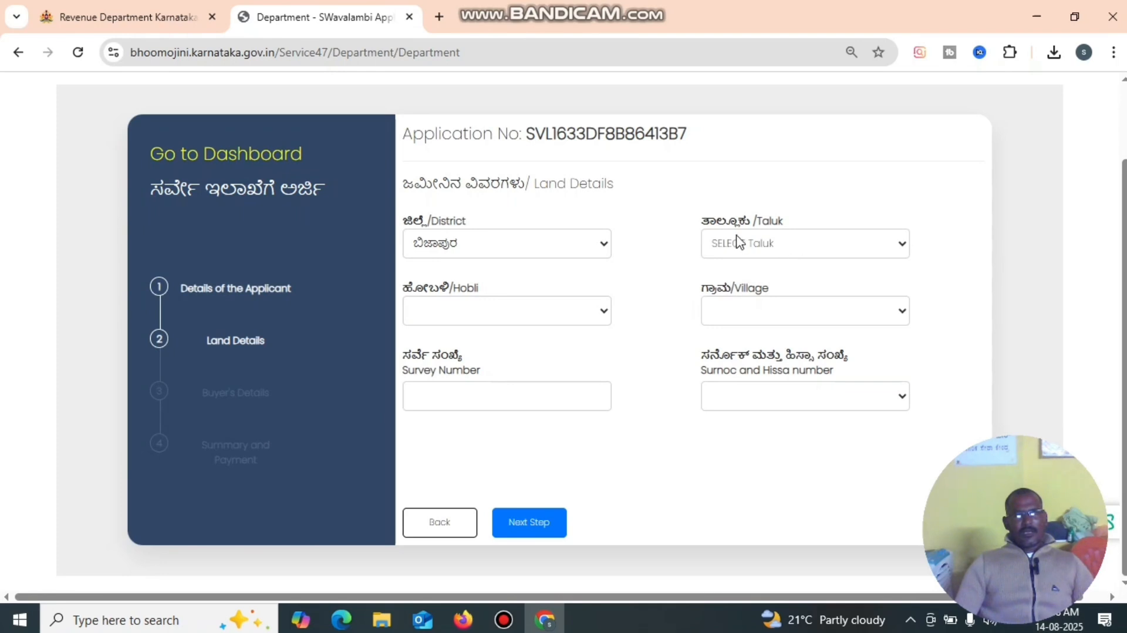
pyautogui.click(784, 248)
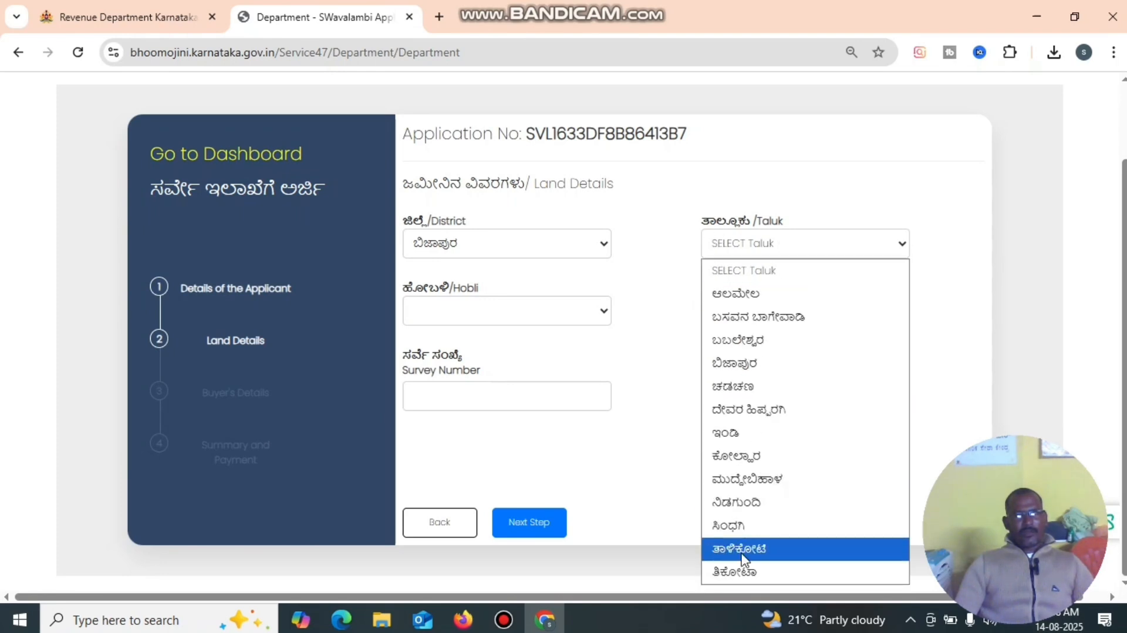
pyautogui.click(743, 574)
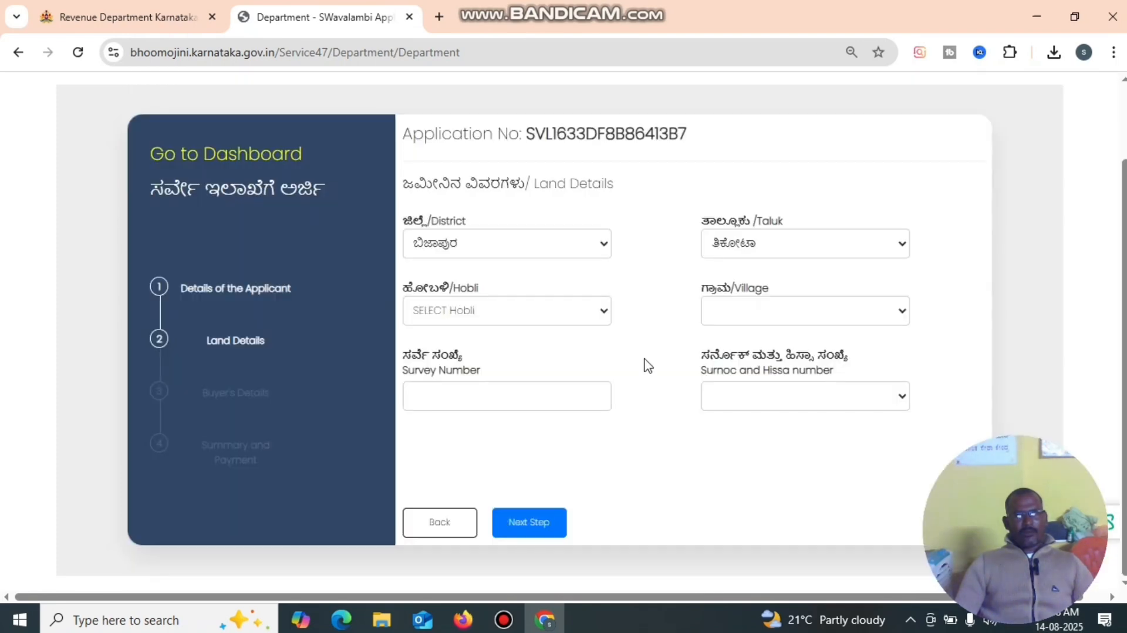
pyautogui.click(499, 314)
pyautogui.click(497, 361)
pyautogui.click(830, 314)
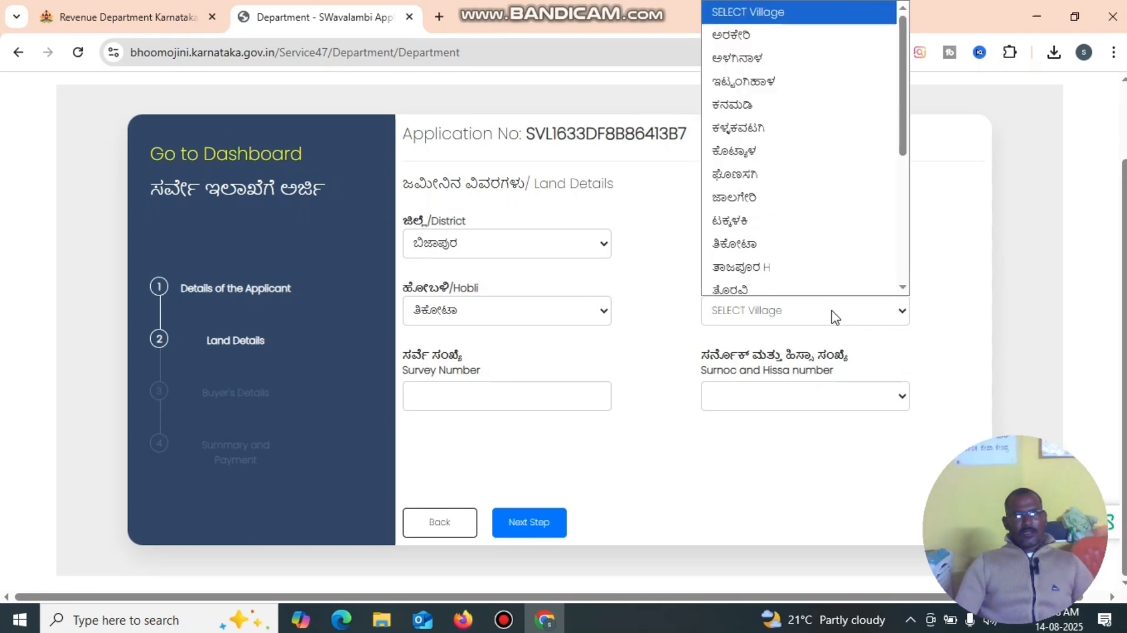
pyautogui.click(792, 39)
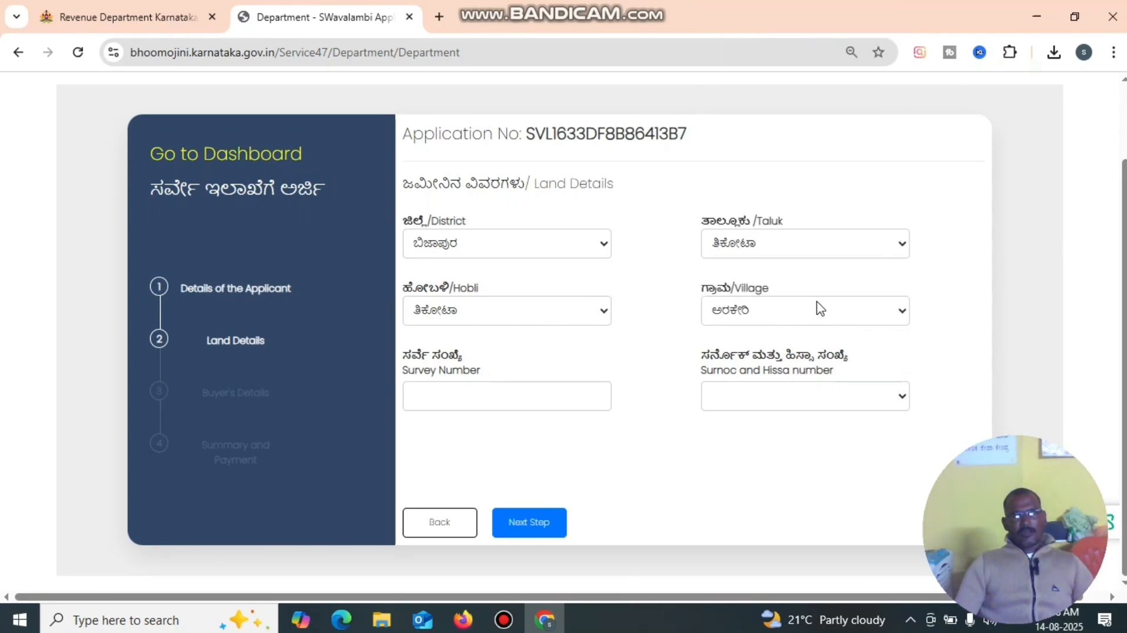
# - Enter survey number 386 and choose Surnoc/Hissa */1
pyautogui.click(438, 395)
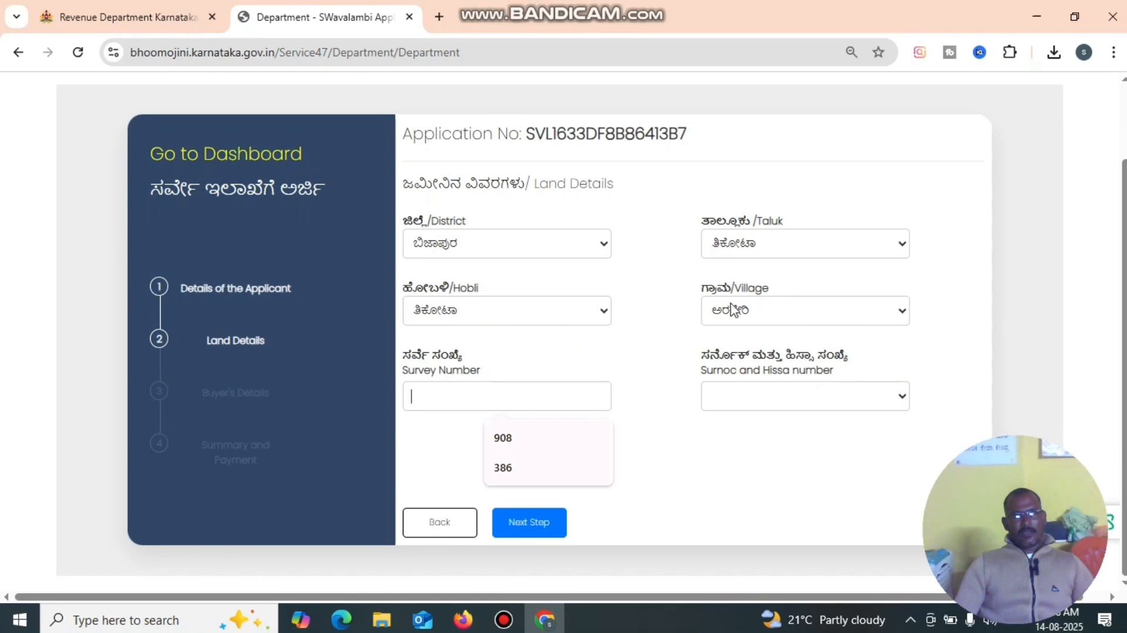
pyautogui.click(511, 468)
pyautogui.click(799, 406)
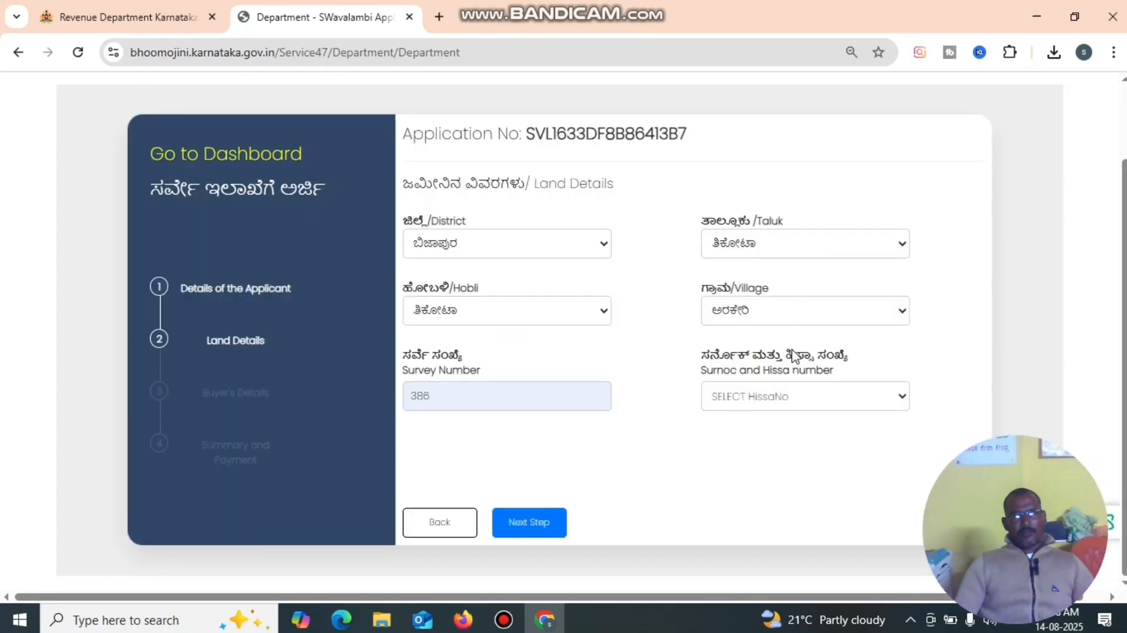
pyautogui.click(744, 403)
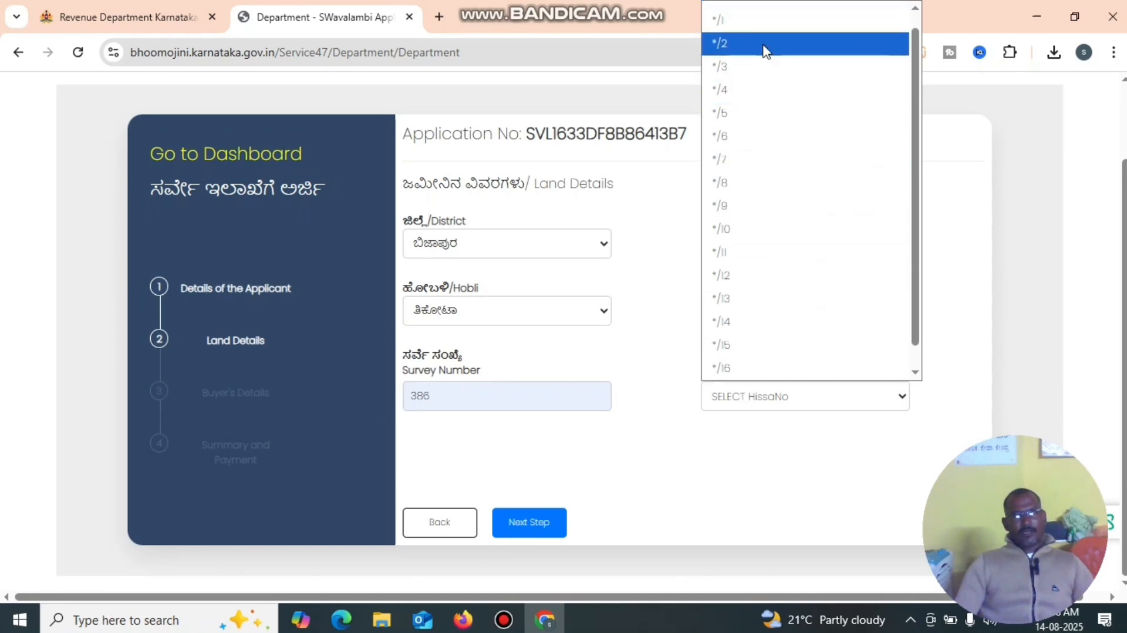
pyautogui.click(790, 22)
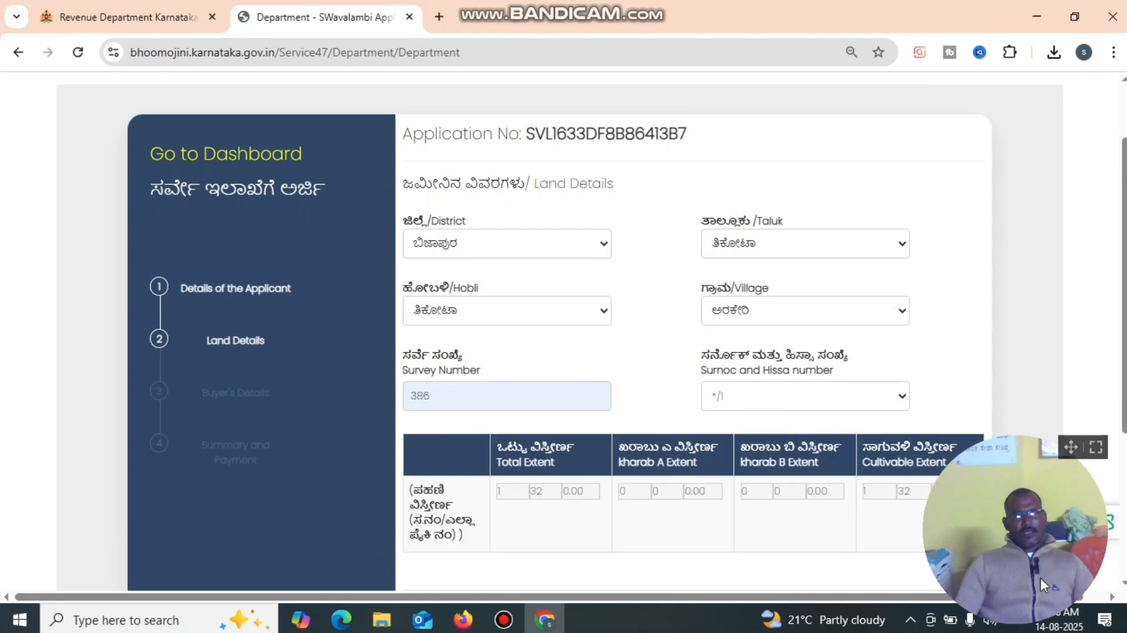
# - Select the listed land owner's row for the transaction
pyautogui.scroll(-5, 716, 405)
pyautogui.scroll(5, 843, 321)
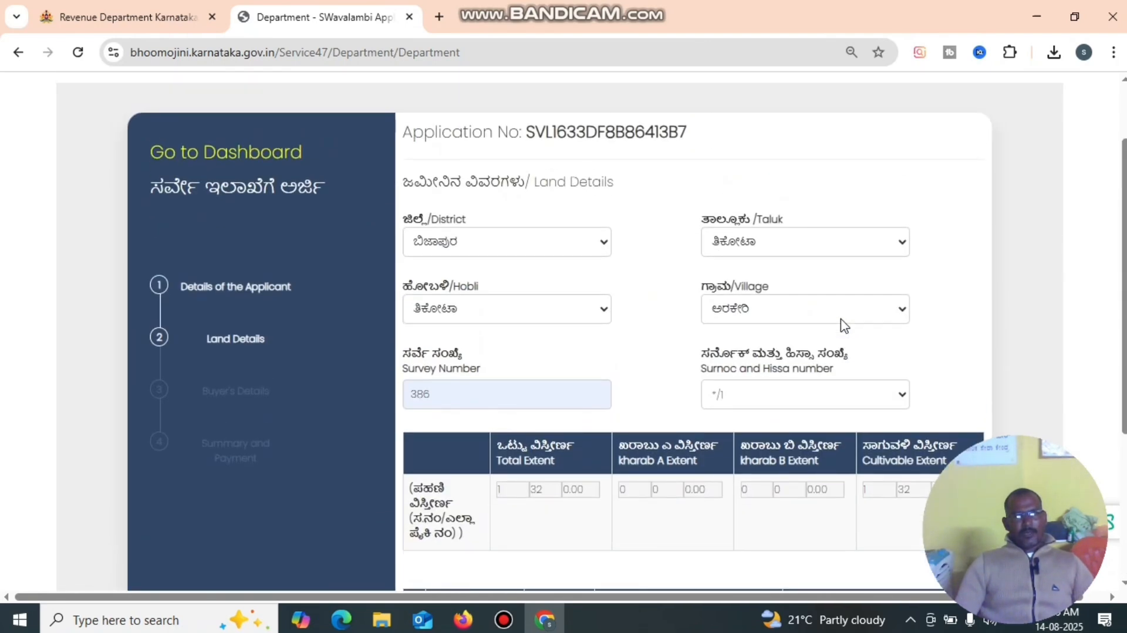
pyautogui.scroll(-2, 780, 364)
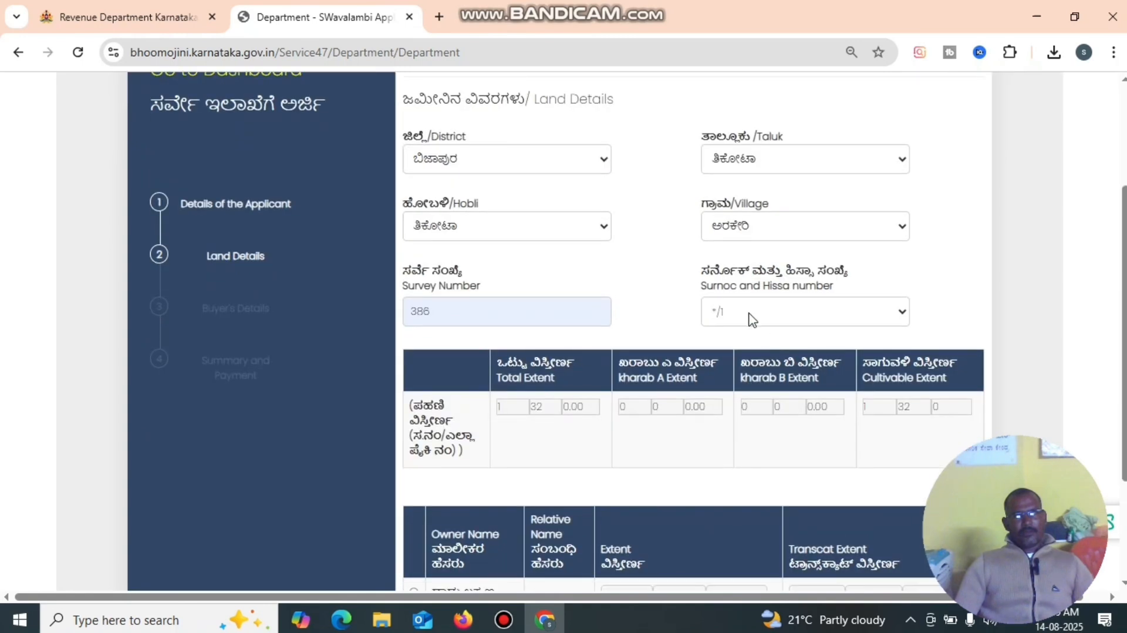
pyautogui.scroll(-3, 706, 308)
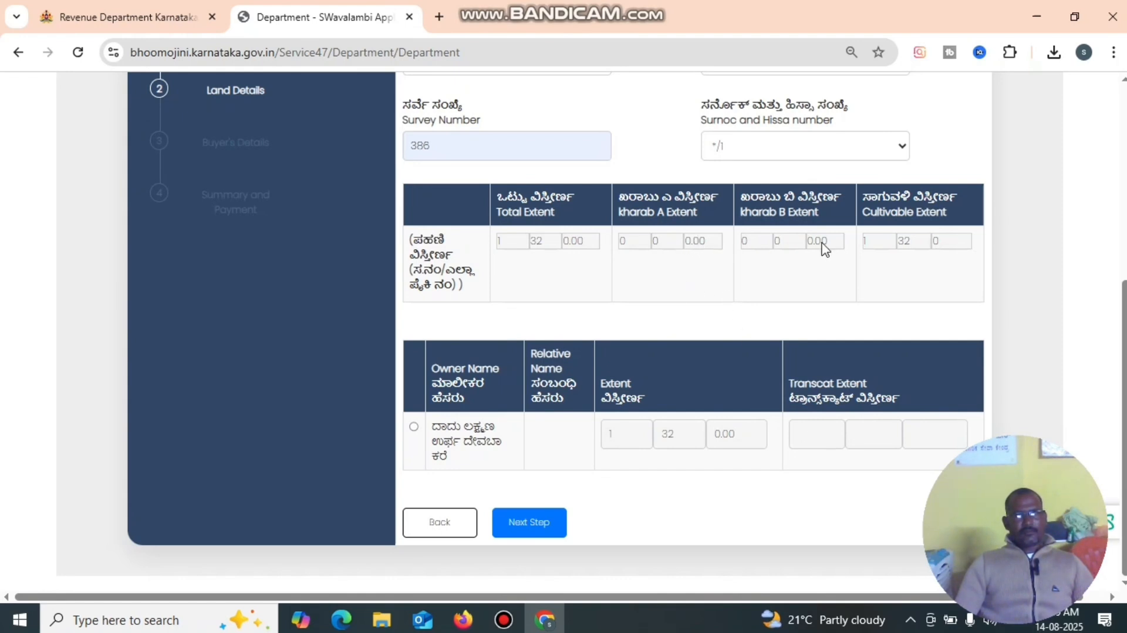
pyautogui.click(414, 426)
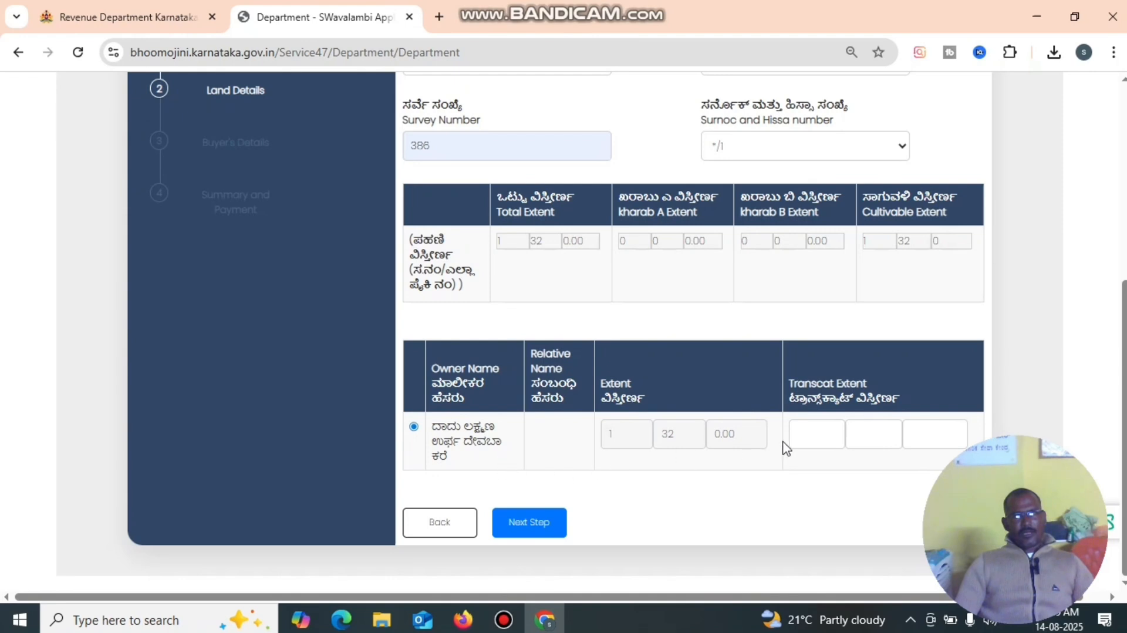
# - Fill the transaction extent as 1 acre, 00 guntas and 0.00
pyautogui.click(825, 435)
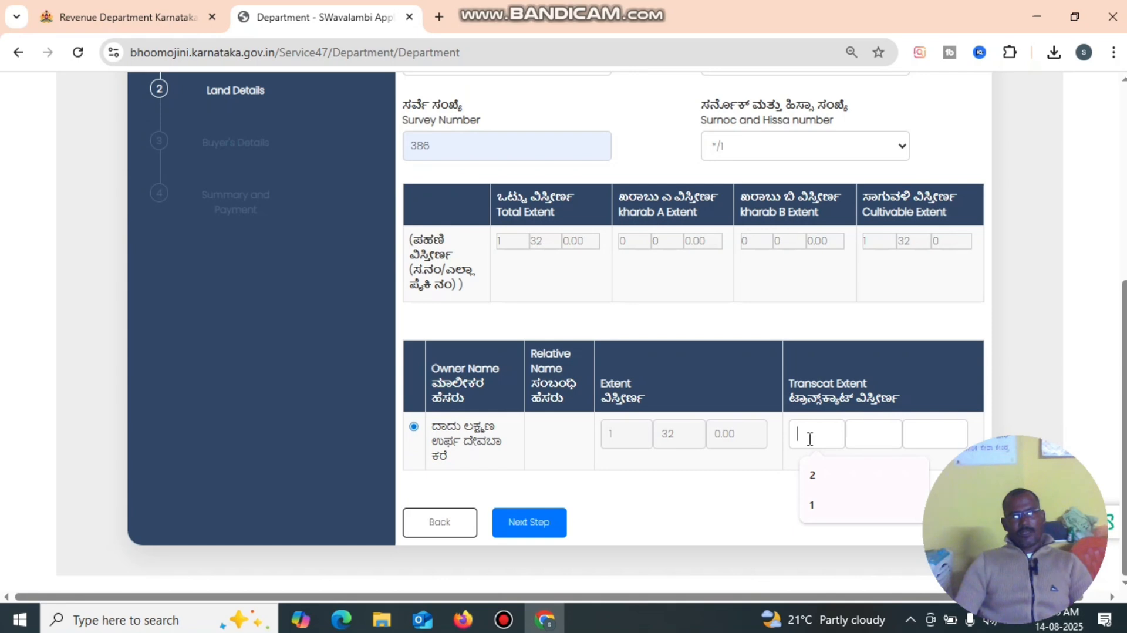
pyautogui.write('1')
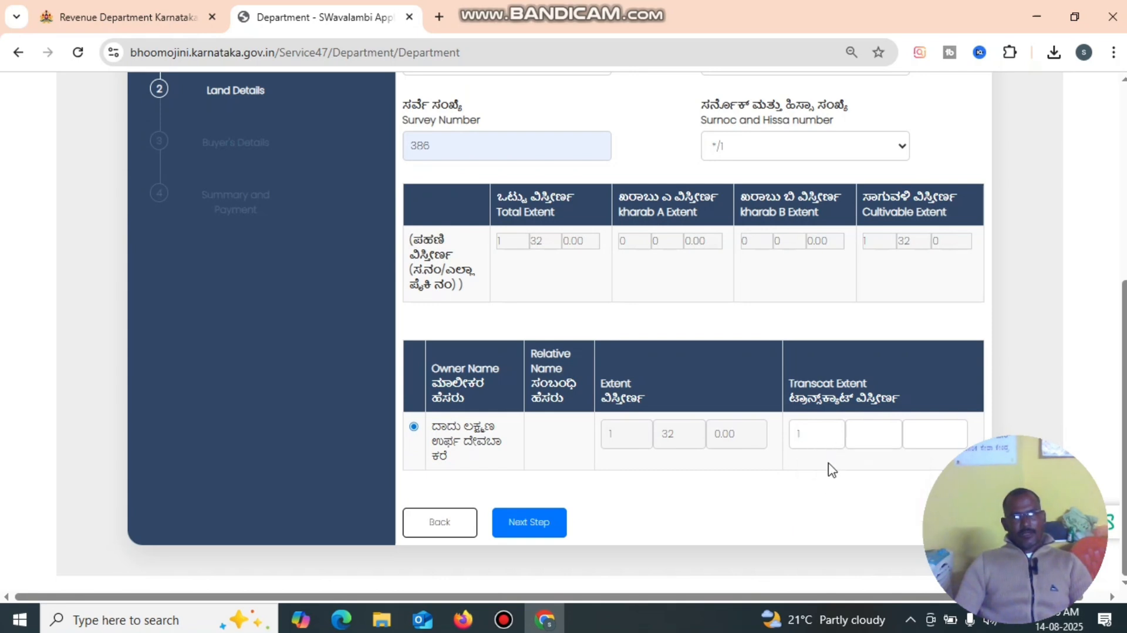
pyautogui.click(867, 437)
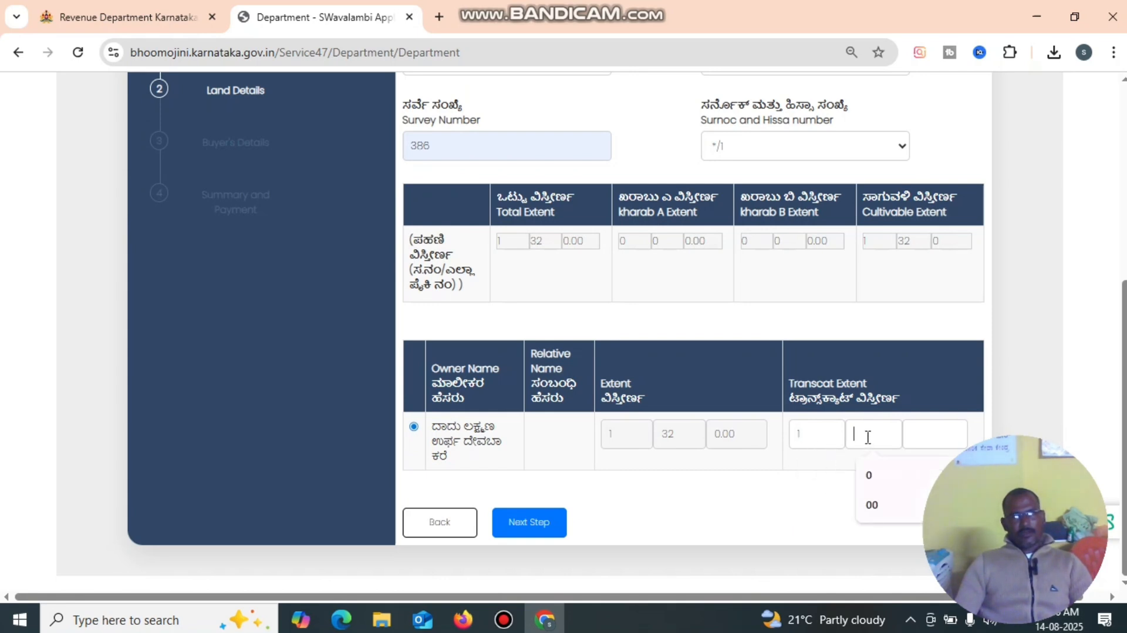
pyautogui.write('00')
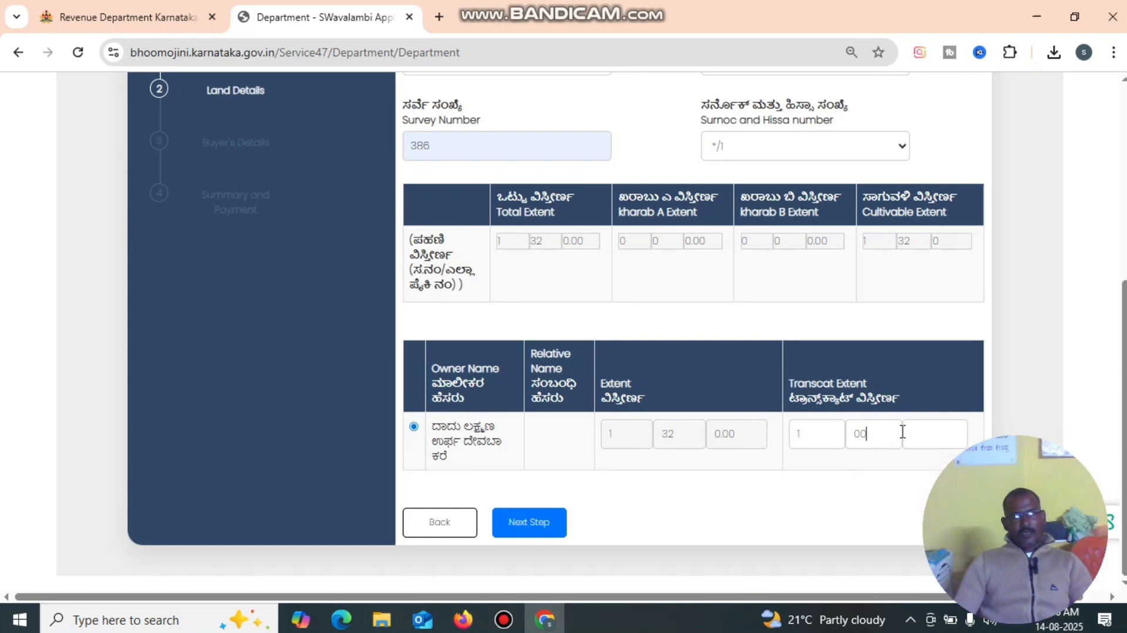
pyautogui.click(933, 441)
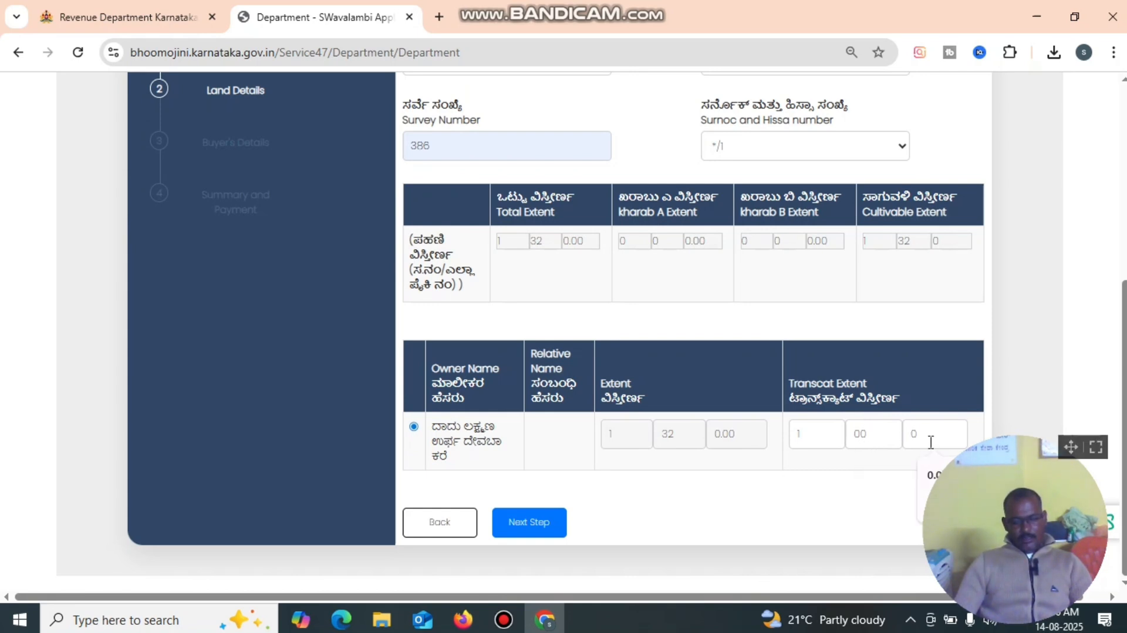
pyautogui.write('0.00')
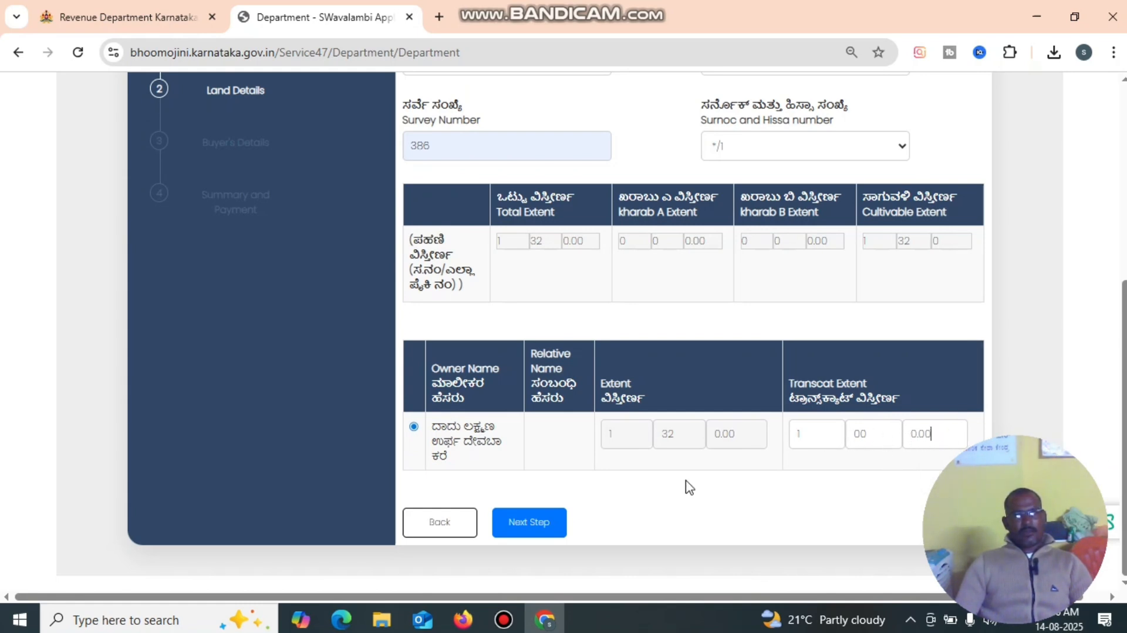
# - On Buyer's Details, enter the buyer's English name and open the Kannada conversion page
pyautogui.click(524, 531)
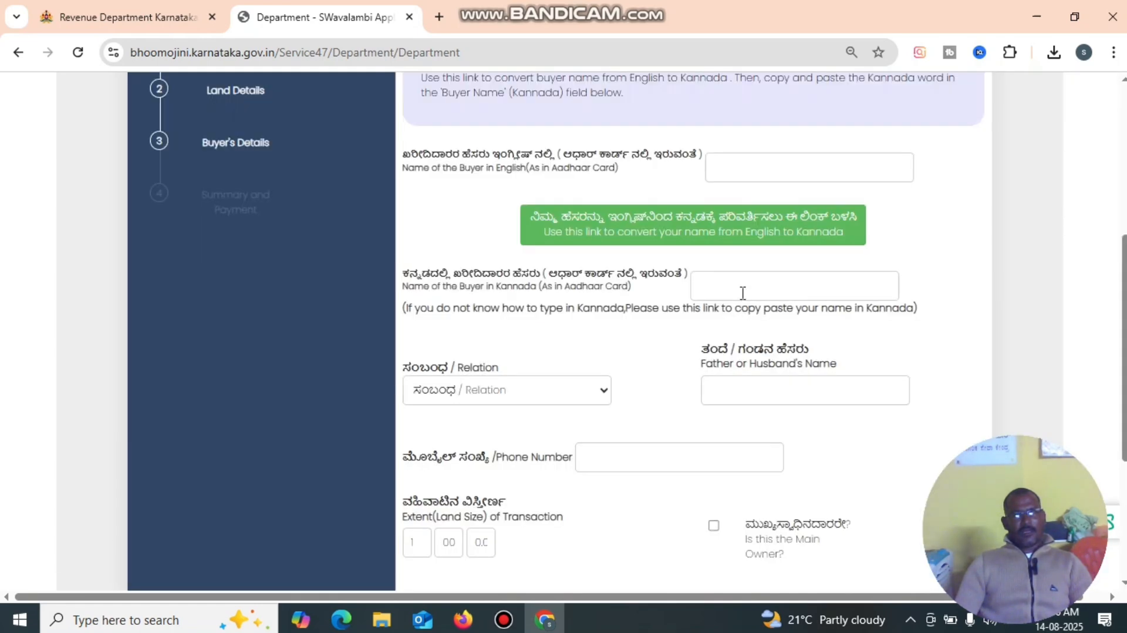
pyautogui.scroll(4, 697, 273)
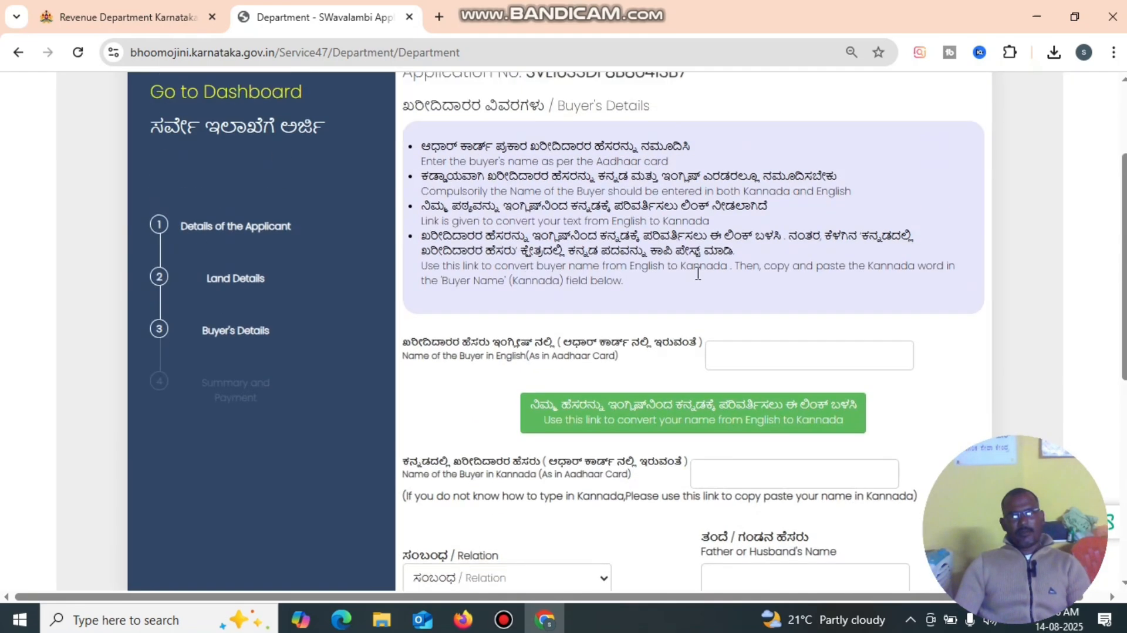
pyautogui.scroll(-3, 697, 276)
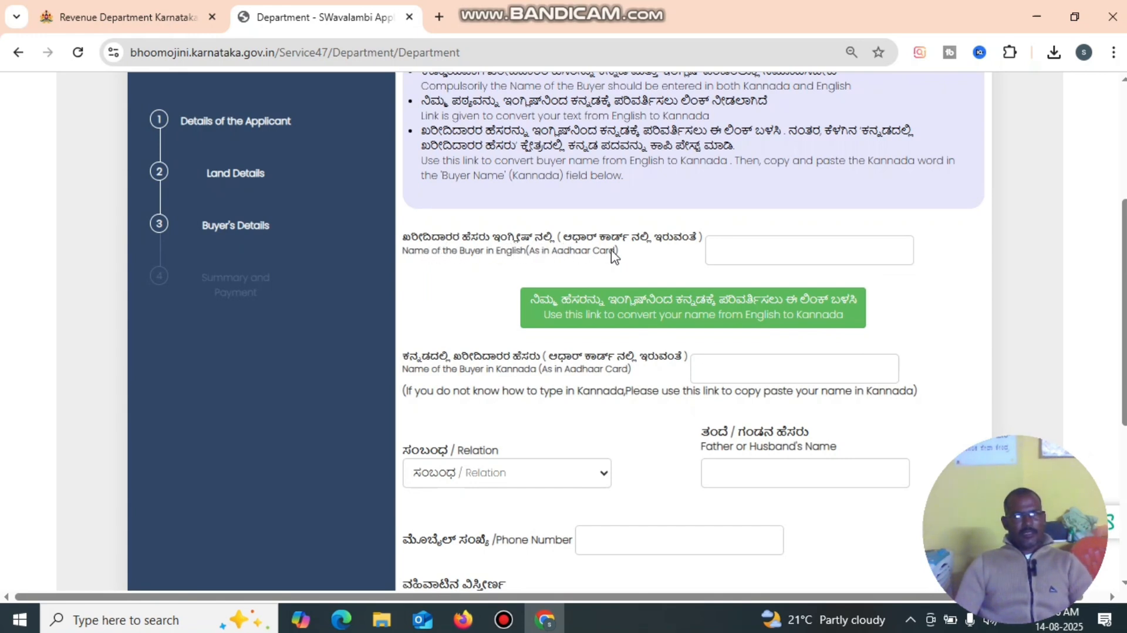
pyautogui.click(727, 253)
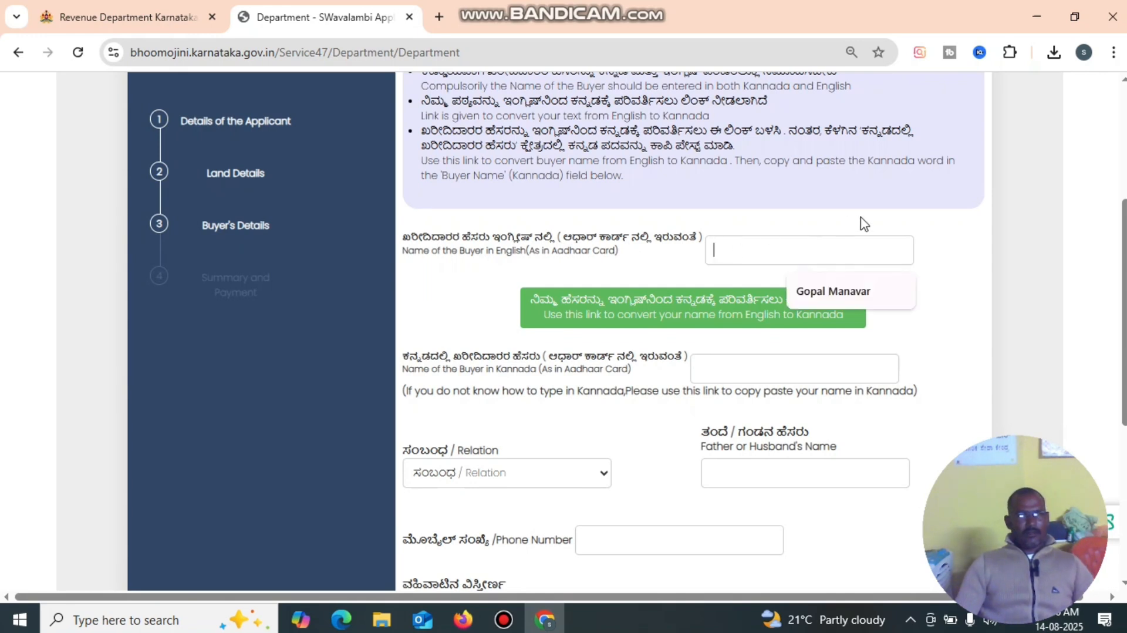
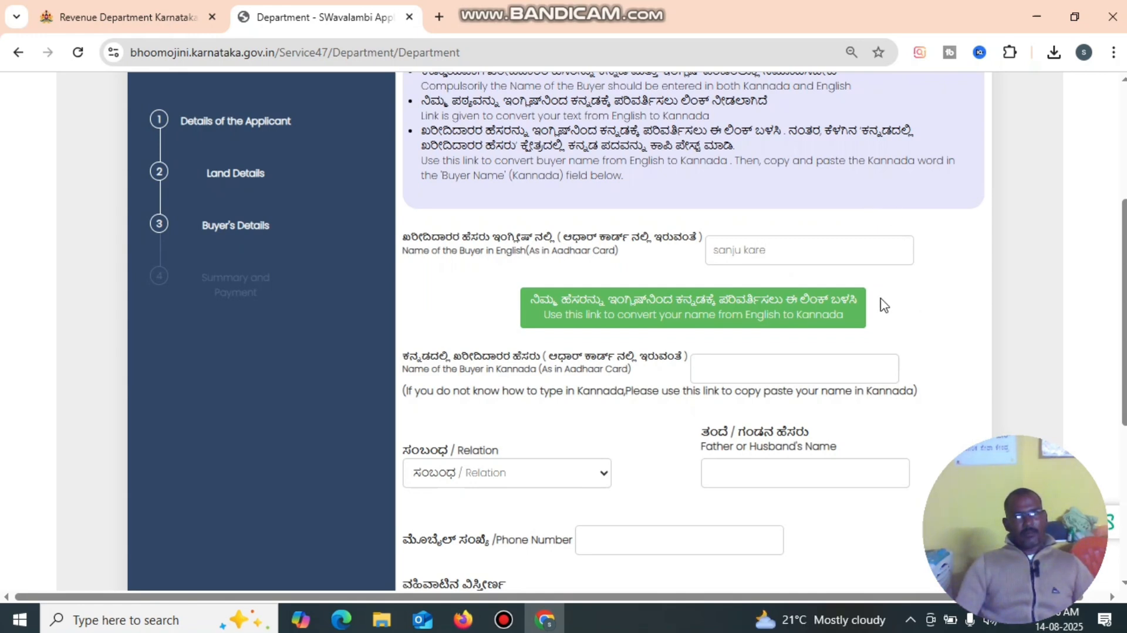
pyautogui.click(586, 313)
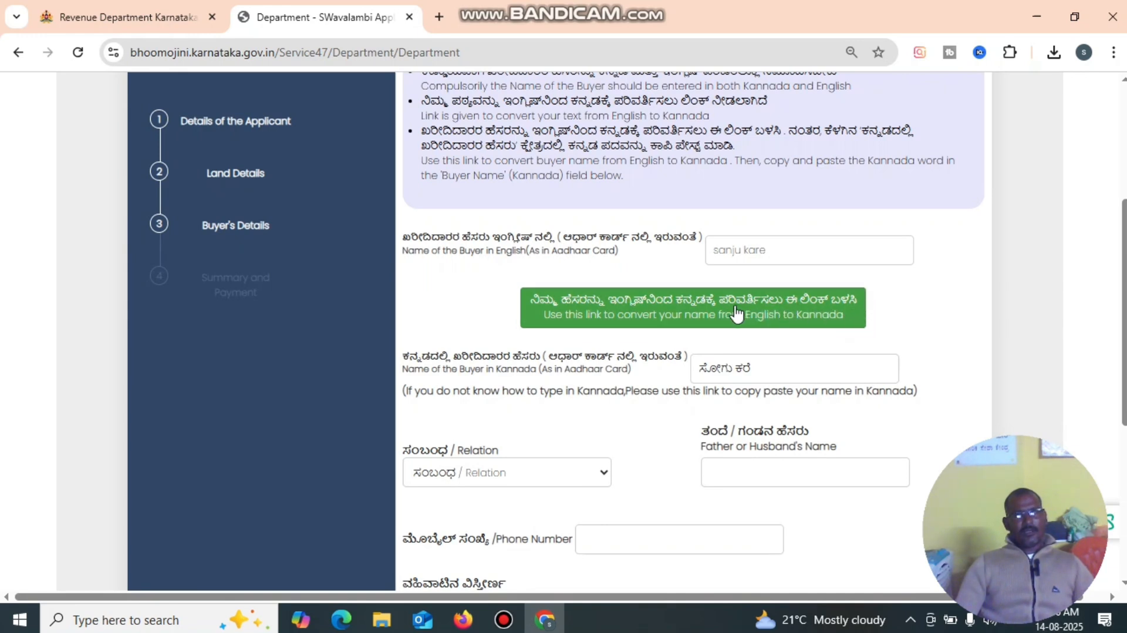
pyautogui.click(720, 314)
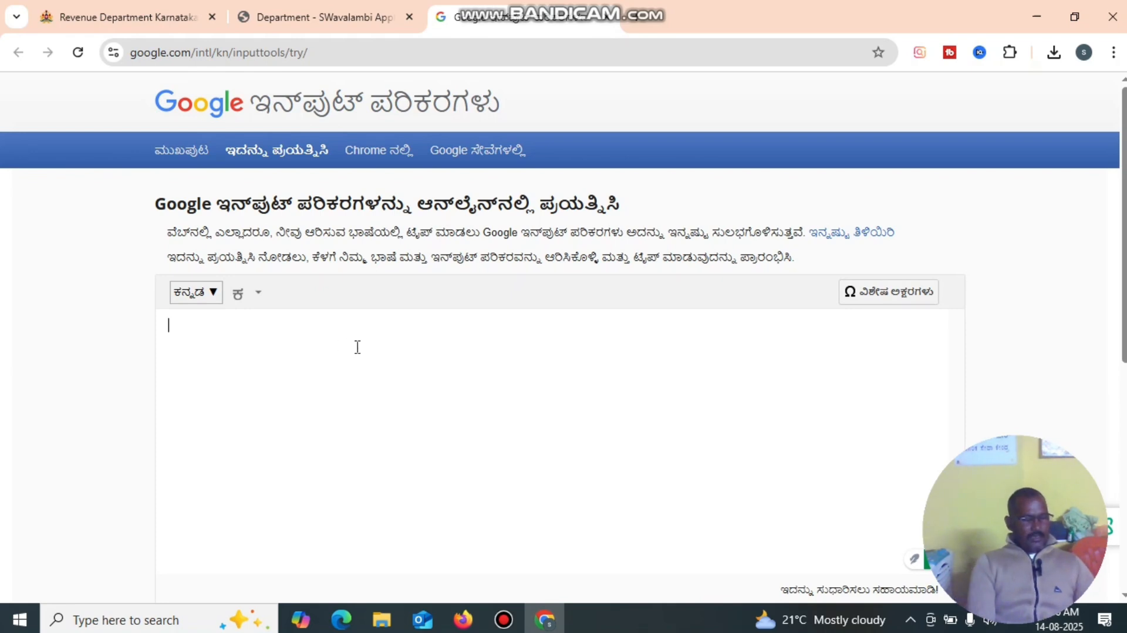
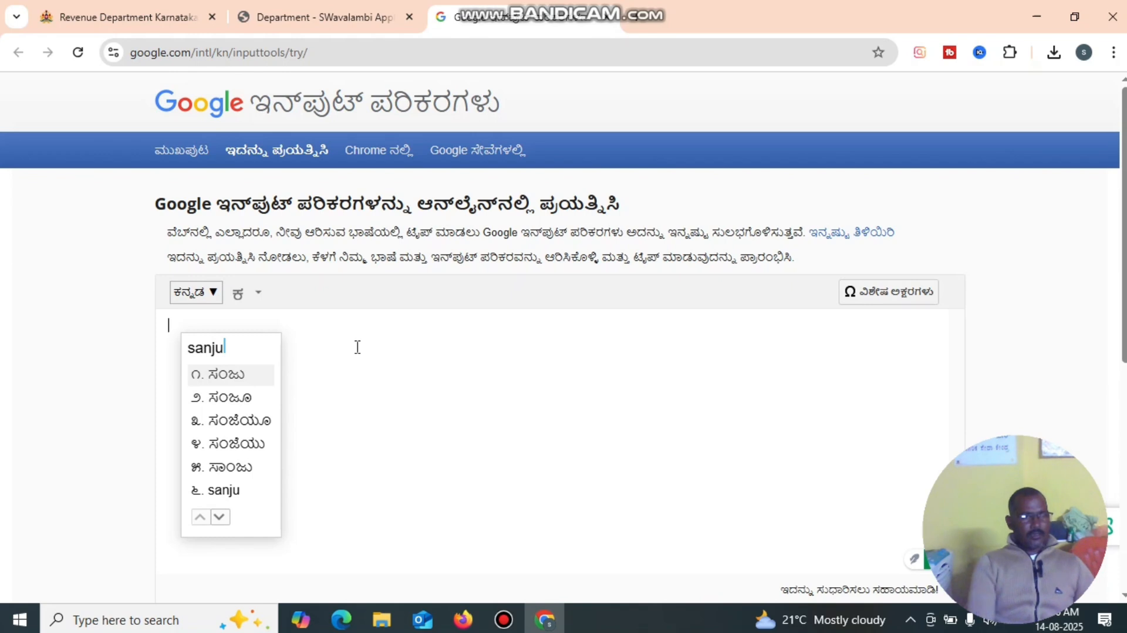
# - Write the buyer's name in Kannada script, select it, and return to the Svavalambi form
pyautogui.click(237, 378)
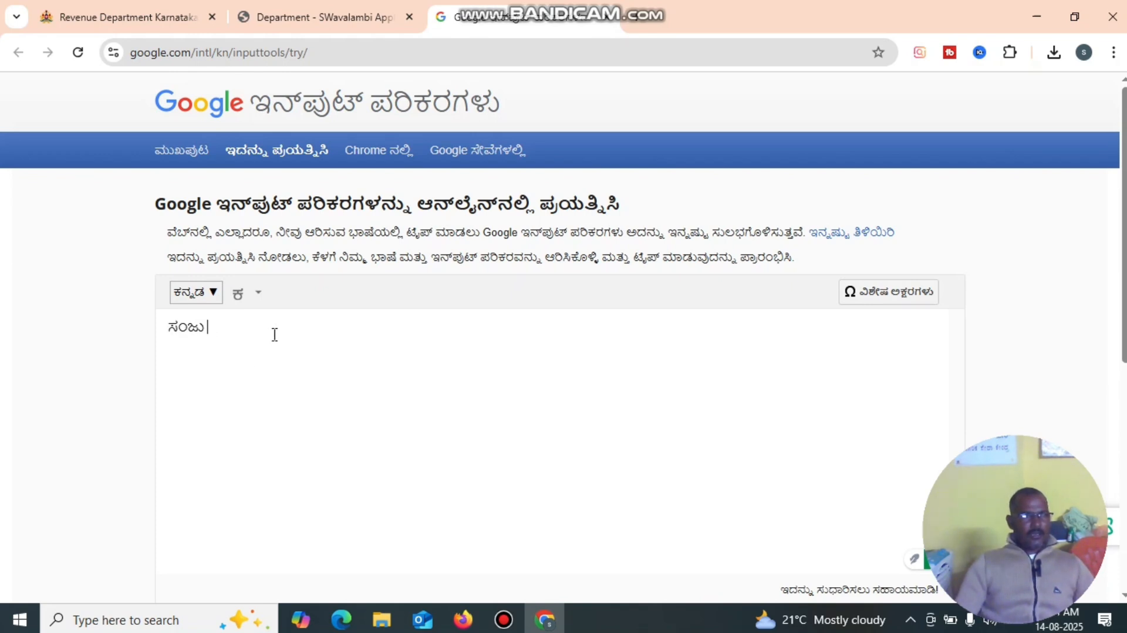
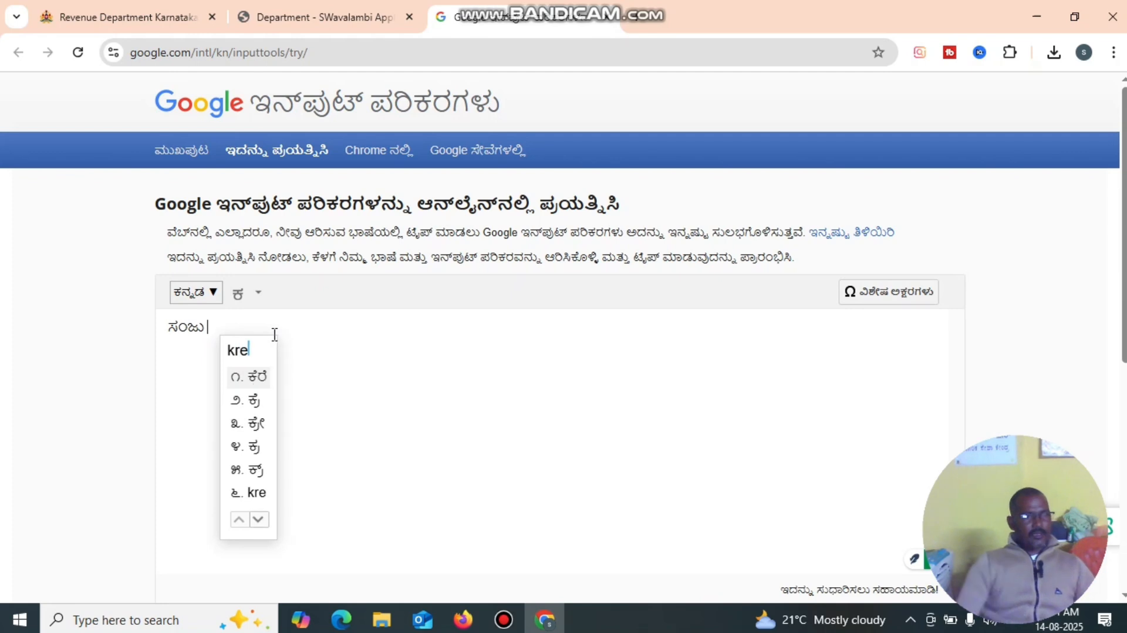
pyautogui.click(264, 379)
pyautogui.moveTo(234, 335); pyautogui.dragTo(158, 327)
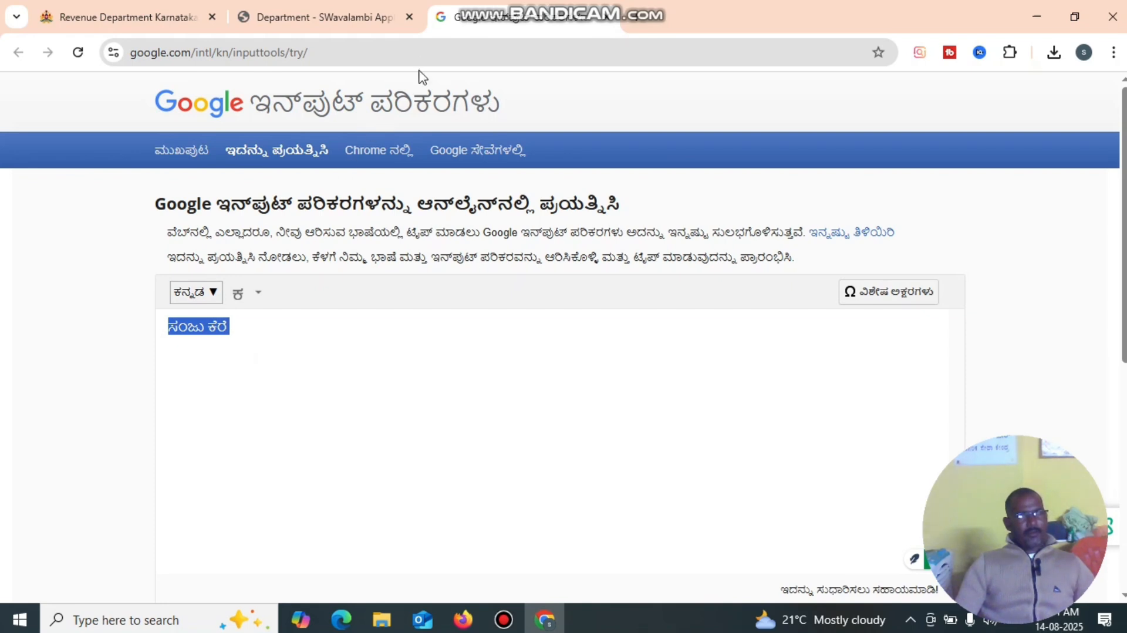
pyautogui.click(329, 17)
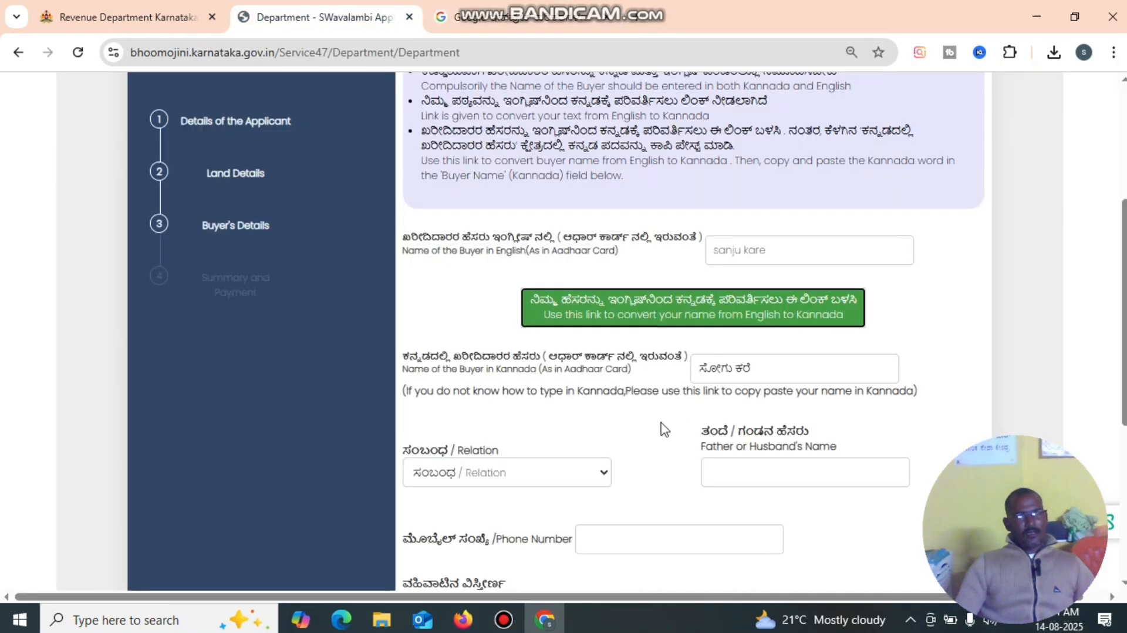
# - Turn off the browser's writing helper for this site and keep ಬಿನ್ as the buyer's relation
pyautogui.click(733, 477)
pyautogui.moveTo(757, 373); pyautogui.dragTo(670, 368)
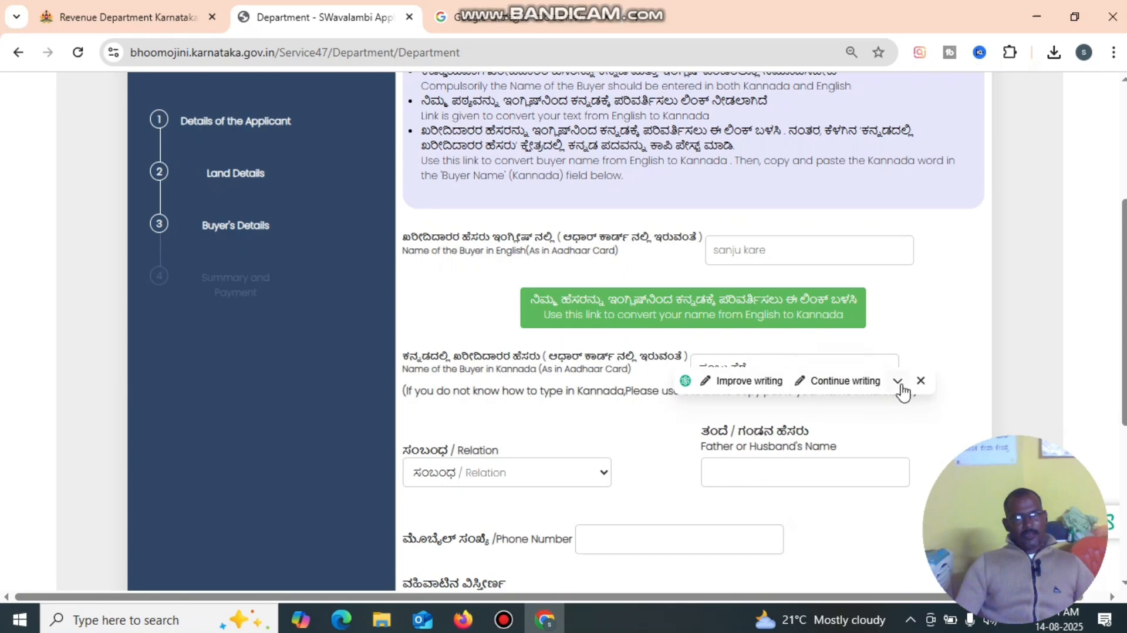
pyautogui.click(921, 380)
pyautogui.click(951, 437)
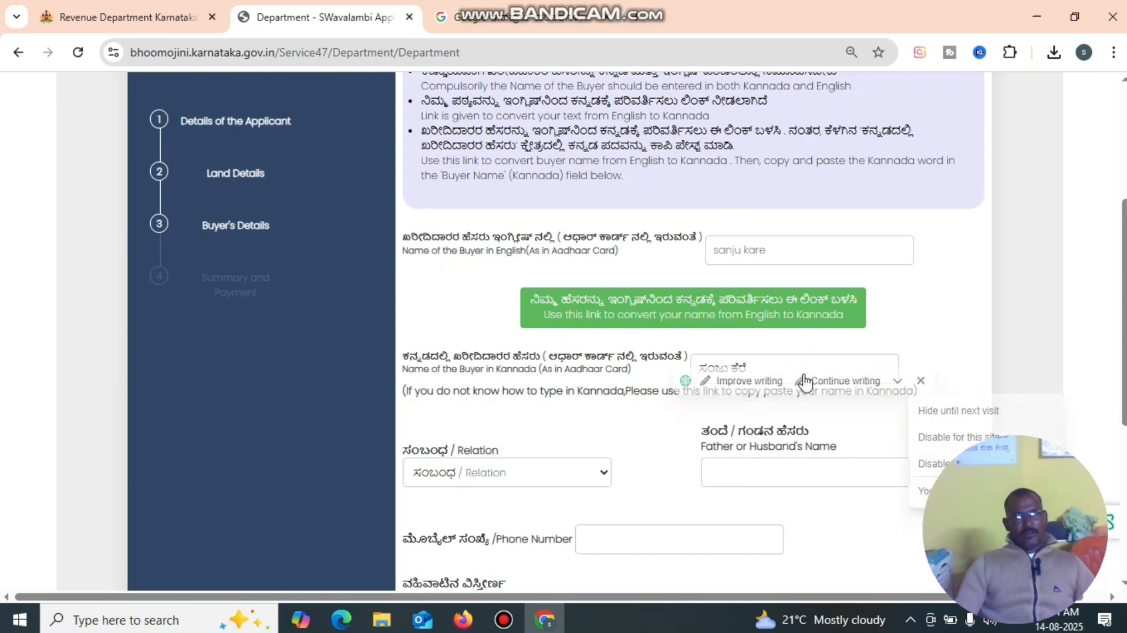
pyautogui.scroll(-3, 594, 384)
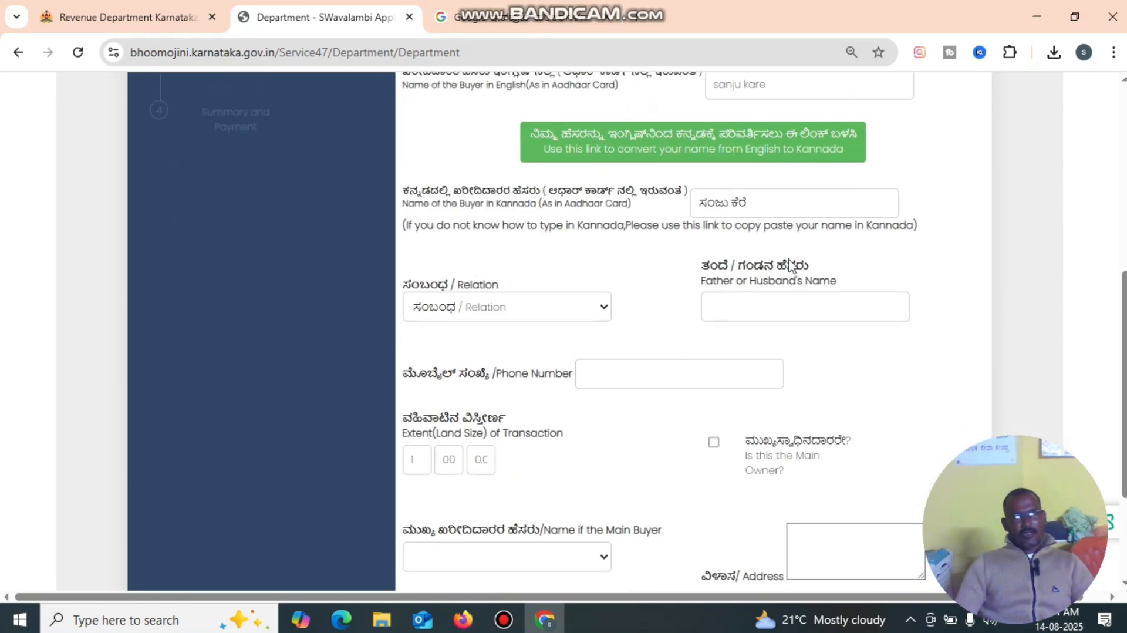
pyautogui.click(517, 311)
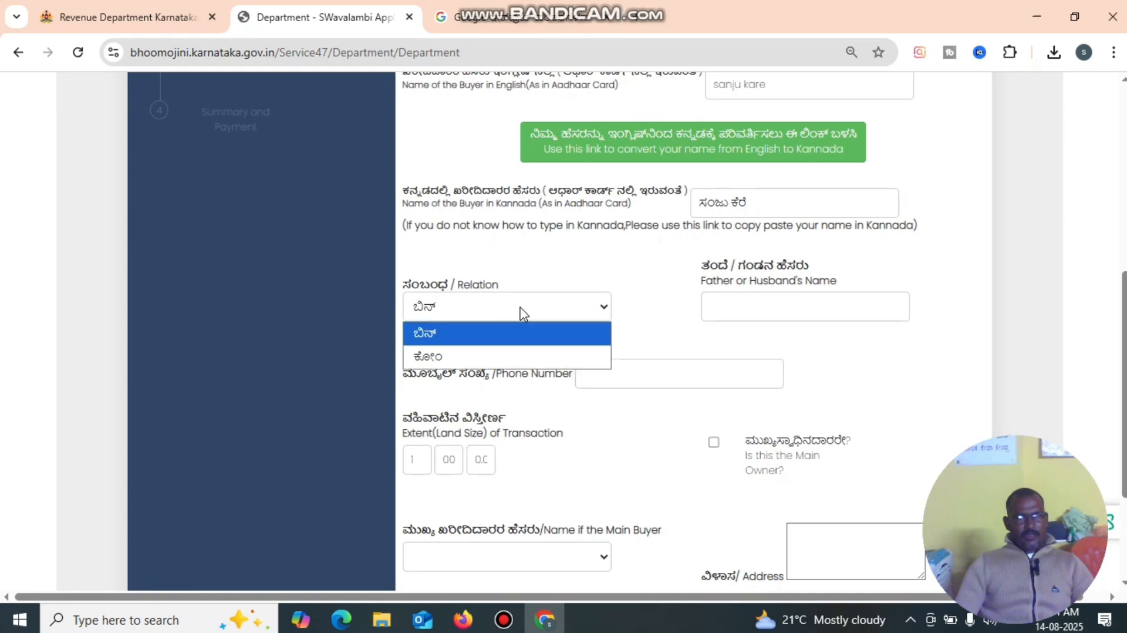
pyautogui.click(428, 343)
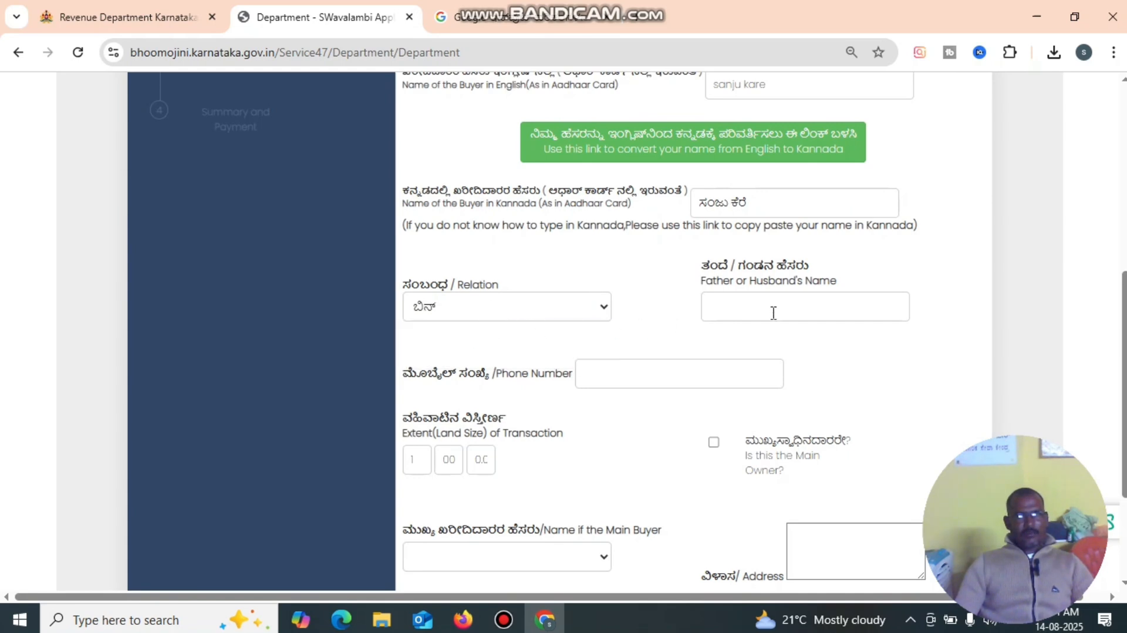
# - Enter the buyer's father's name and the buyer's mobile number
pyautogui.click(782, 306)
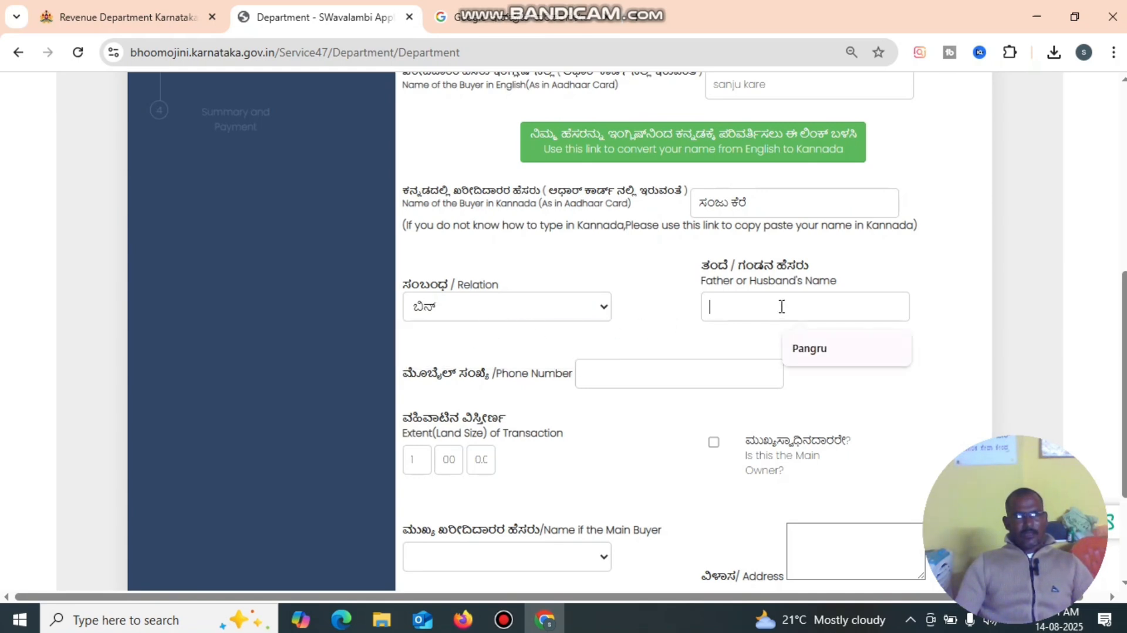
pyautogui.write('san')
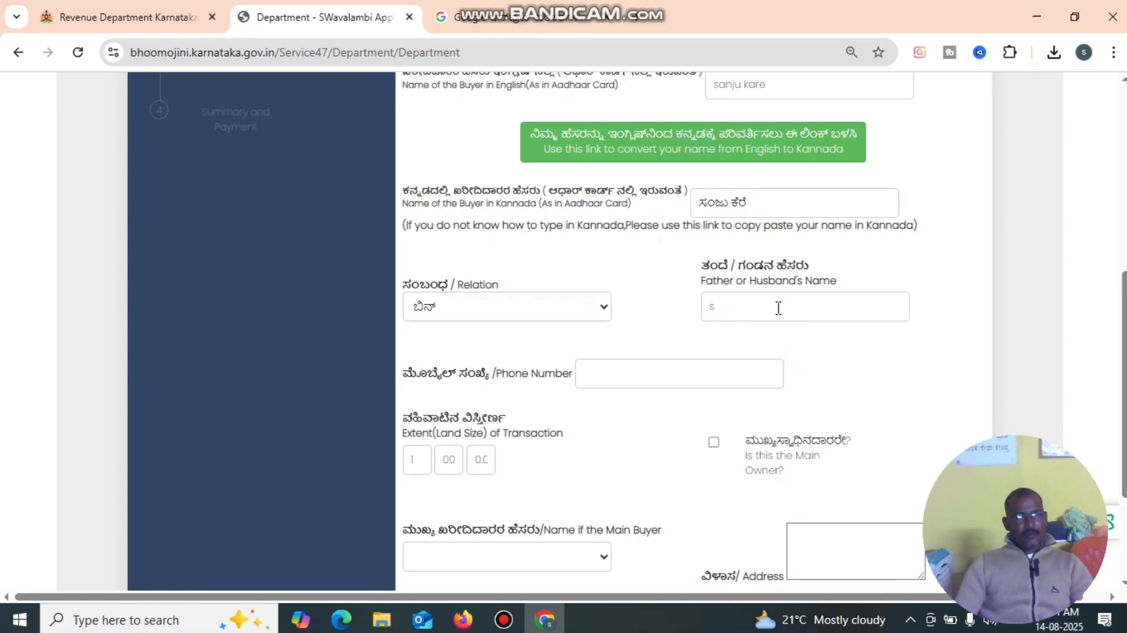
pyautogui.press('BackSpace')
pyautogui.write('sad')
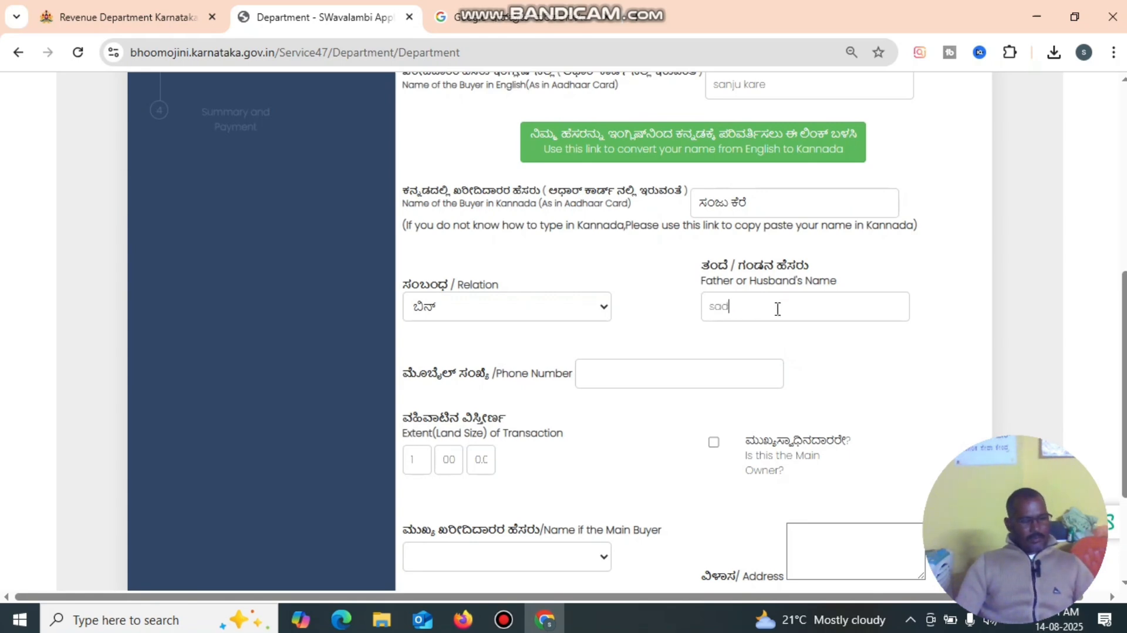
pyautogui.write('u')
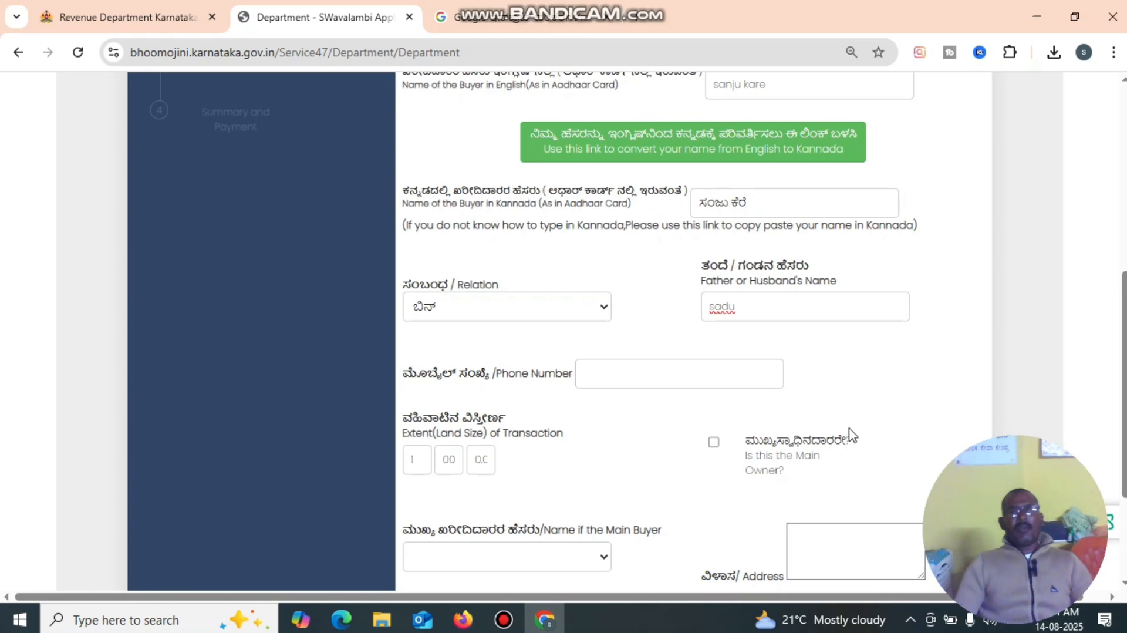
pyautogui.click(628, 378)
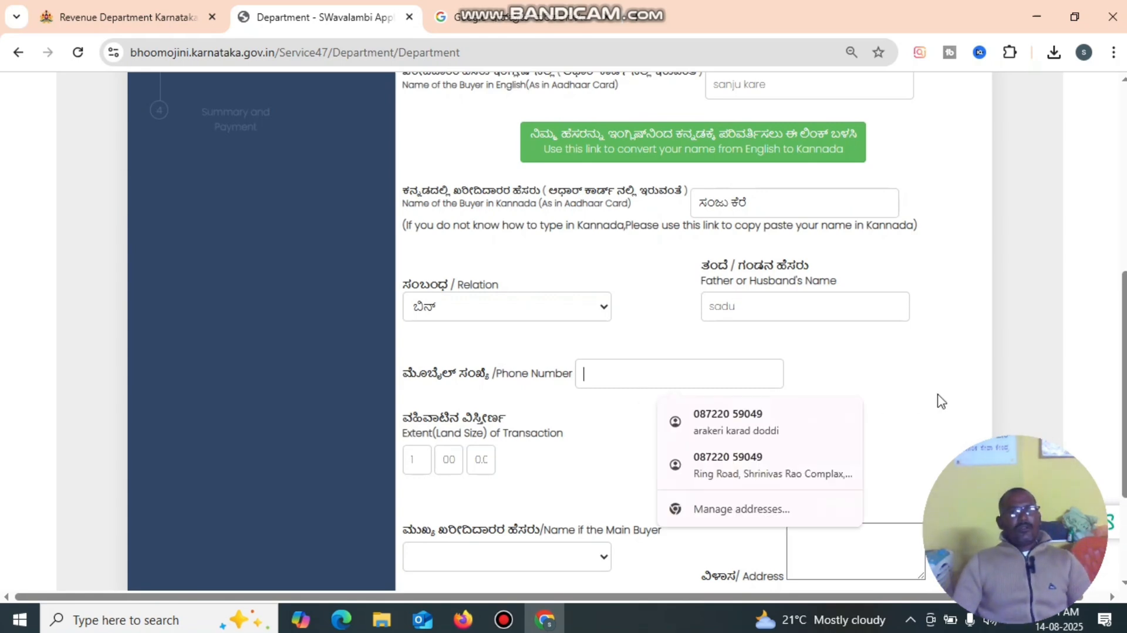
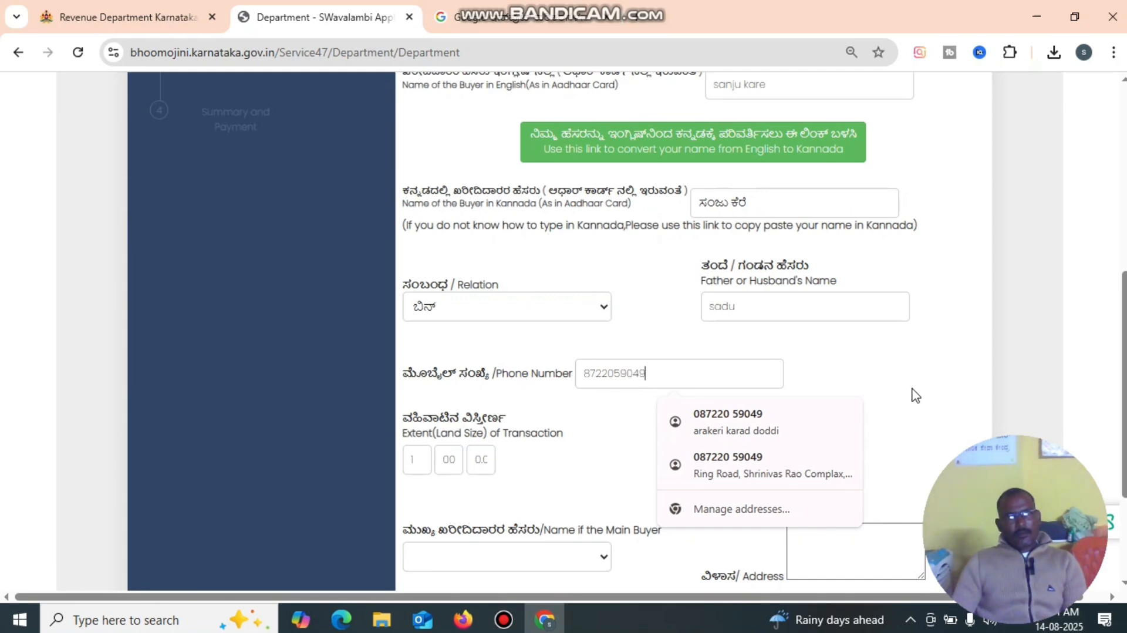
pyautogui.click(913, 389)
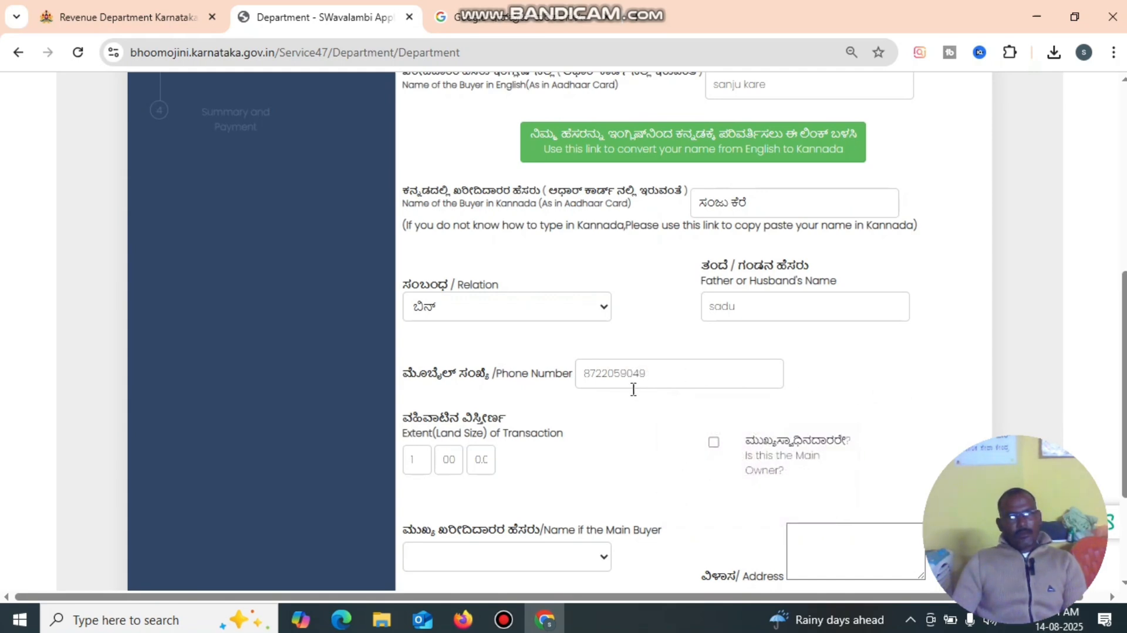
pyautogui.scroll(-3, 555, 435)
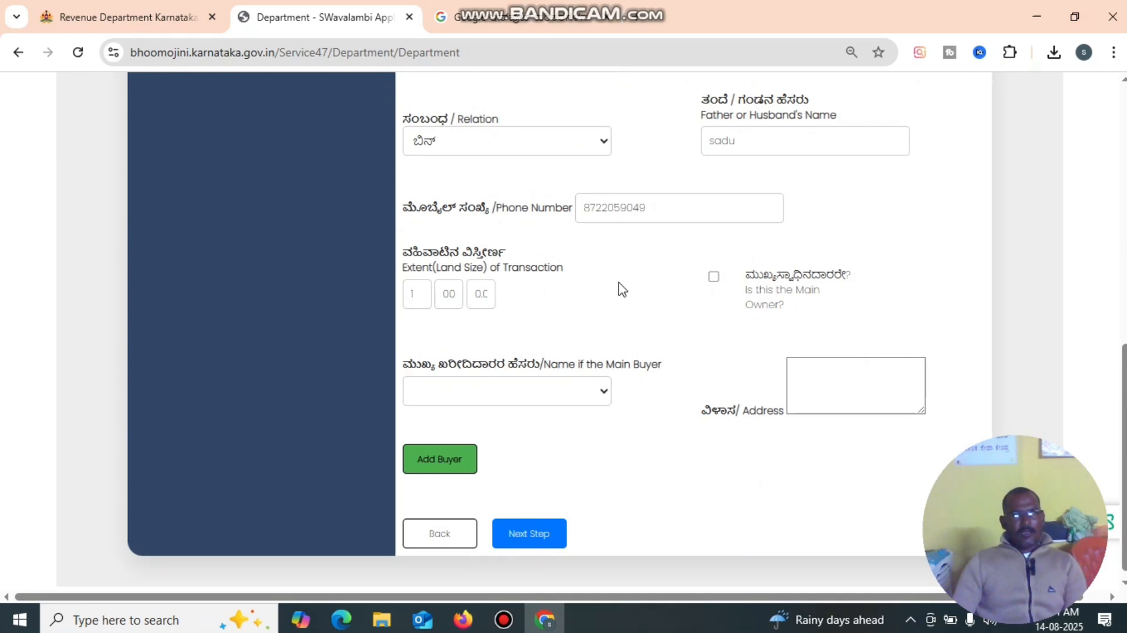
# - Tick main owner, enter the buyer's address, and add the buyer as row 1 of the buyers table
pyautogui.click(713, 277)
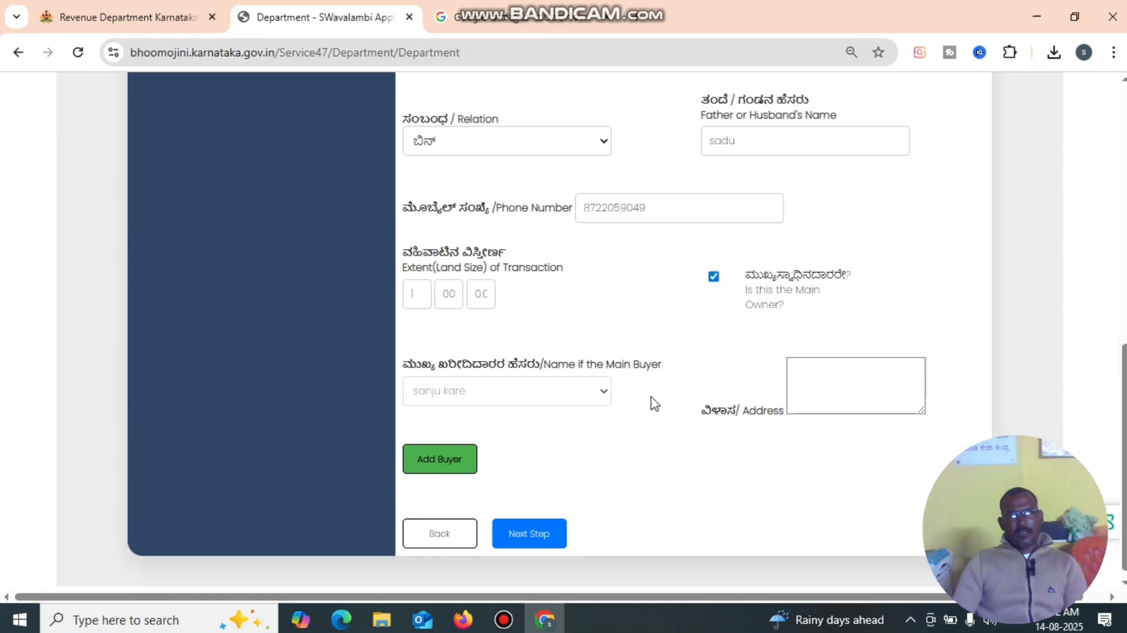
pyautogui.click(834, 383)
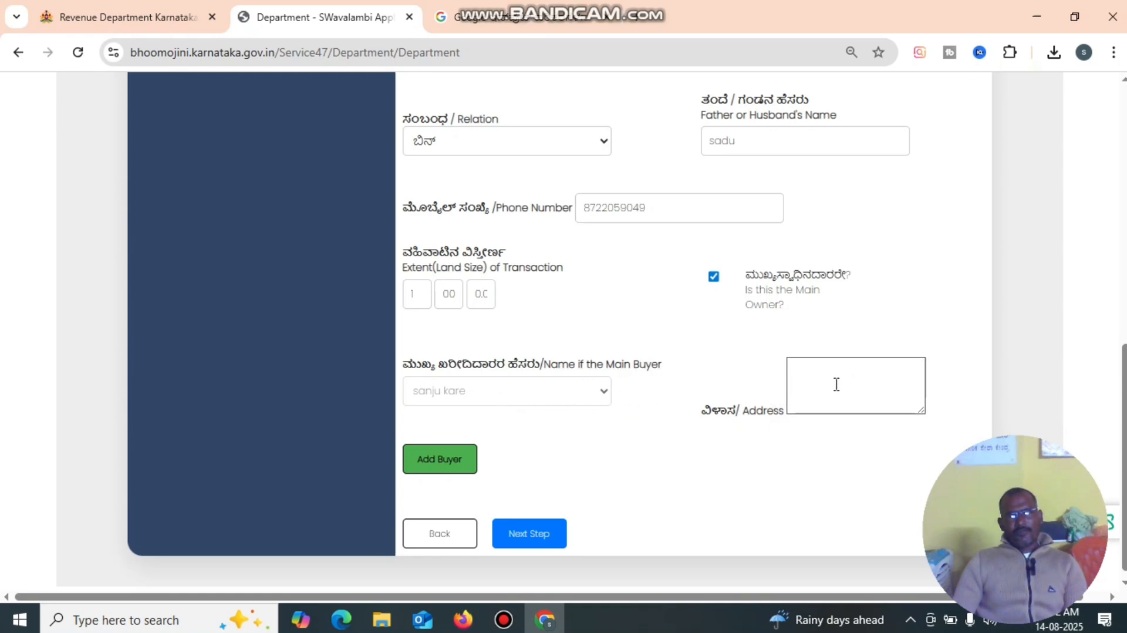
pyautogui.write('a')
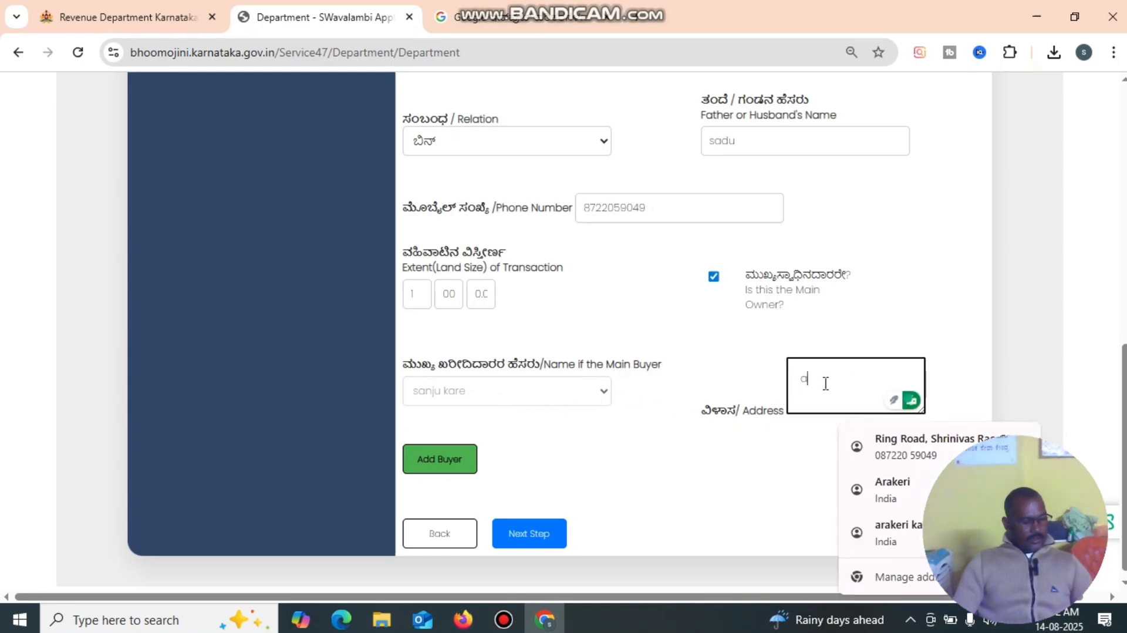
pyautogui.write('raker')
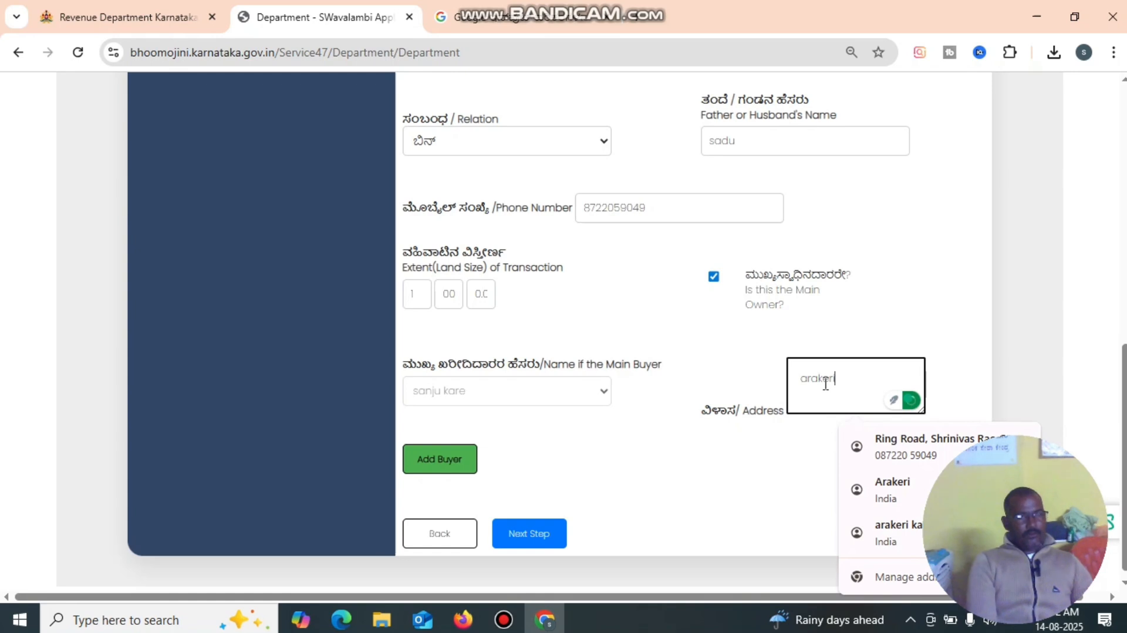
pyautogui.write('i ka')
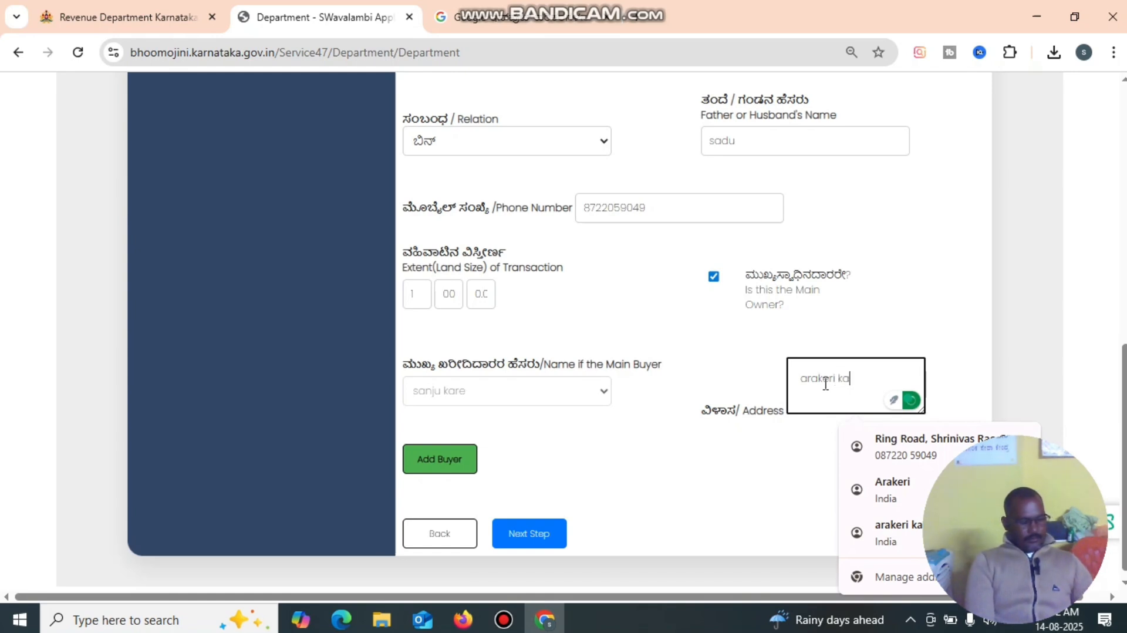
pyautogui.write('rad doddi')
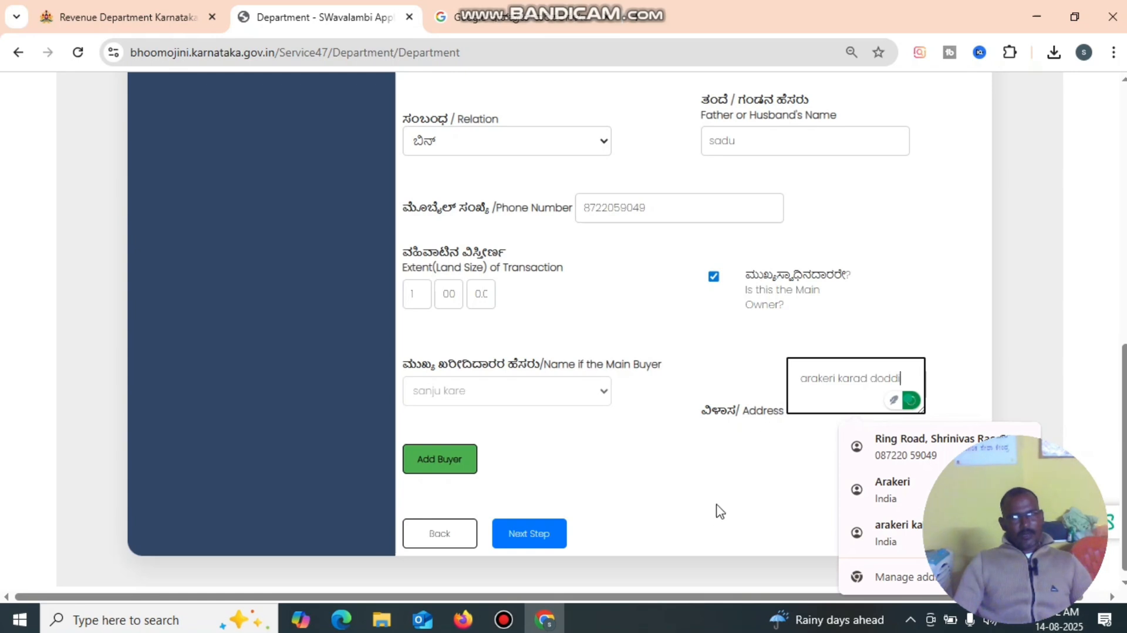
pyautogui.click(715, 470)
pyautogui.click(438, 461)
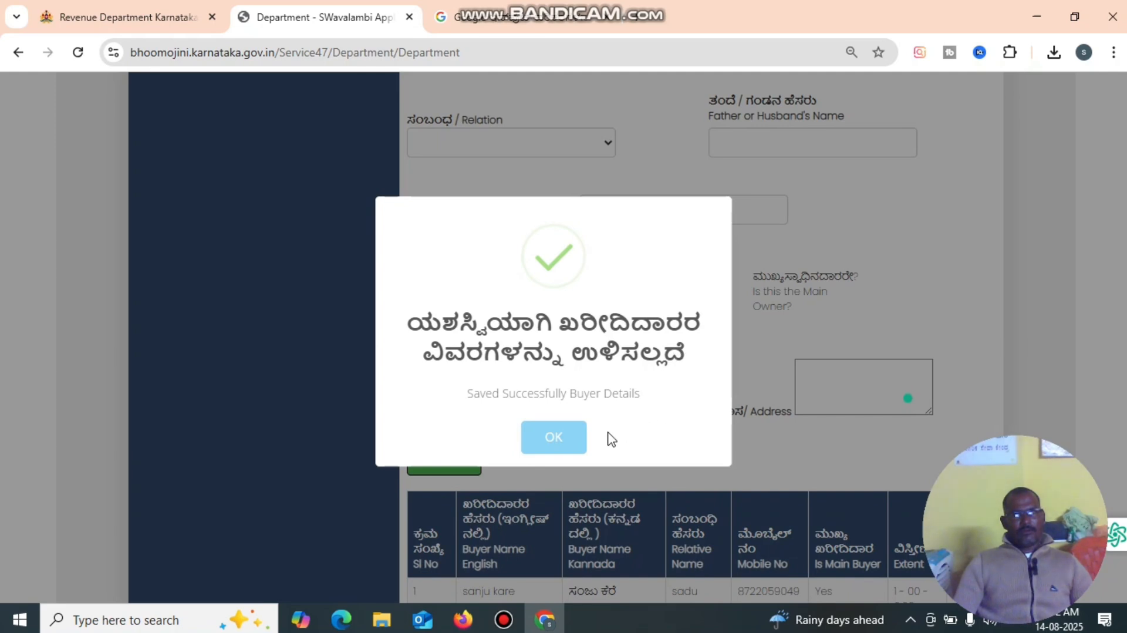
pyautogui.click(559, 444)
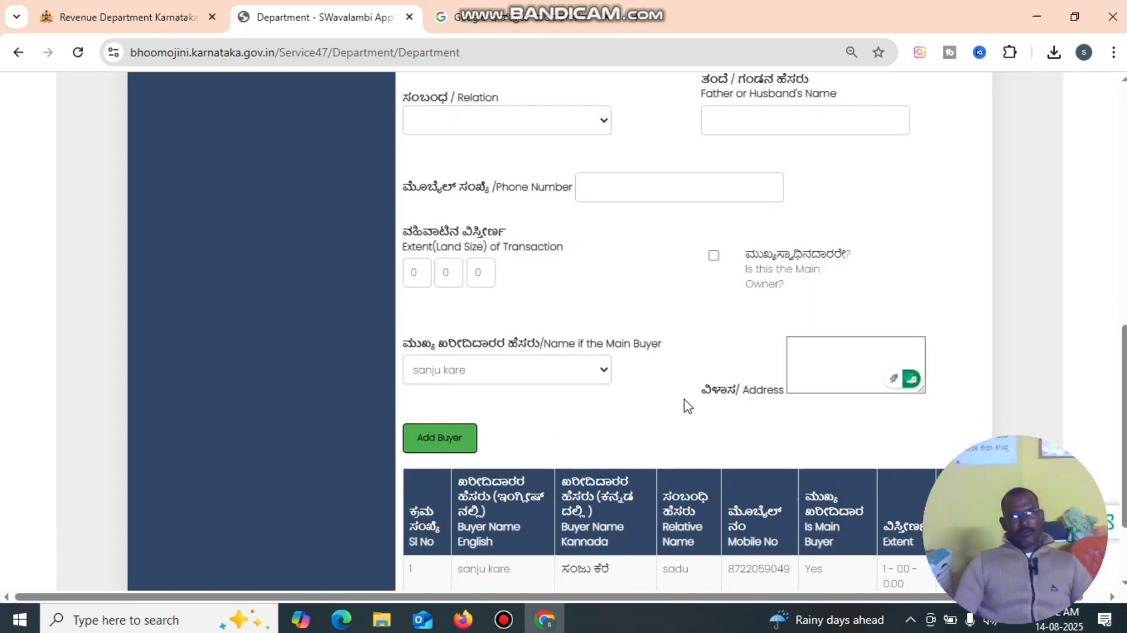
# - Go to Summary and Payment and save the application showing the 2500 total amount
pyautogui.scroll(-3, 685, 403)
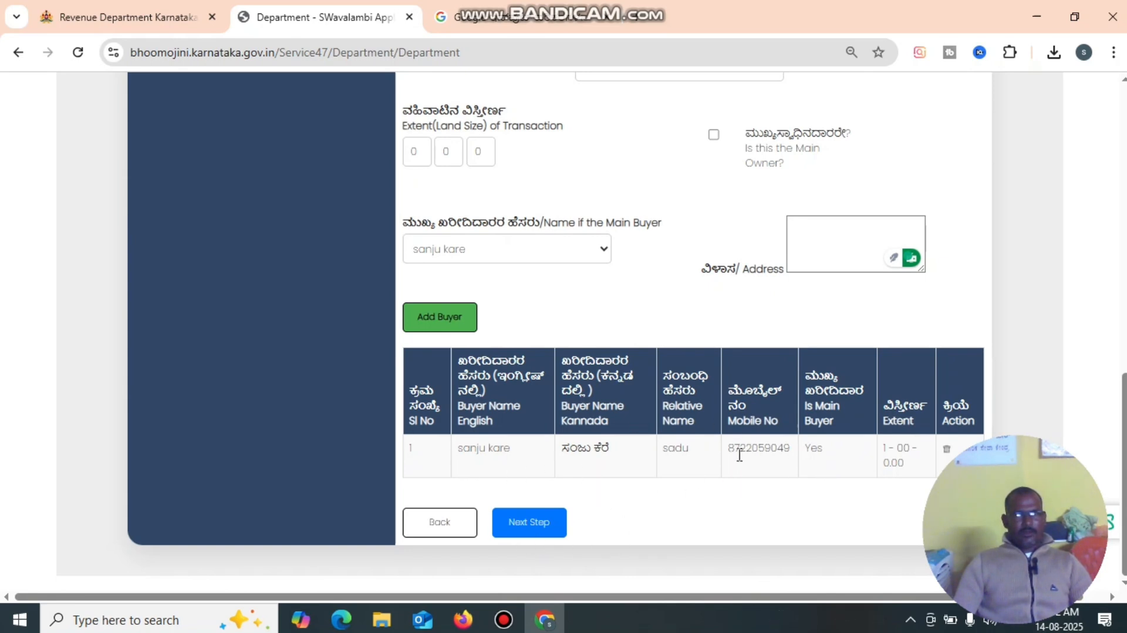
pyautogui.click(528, 523)
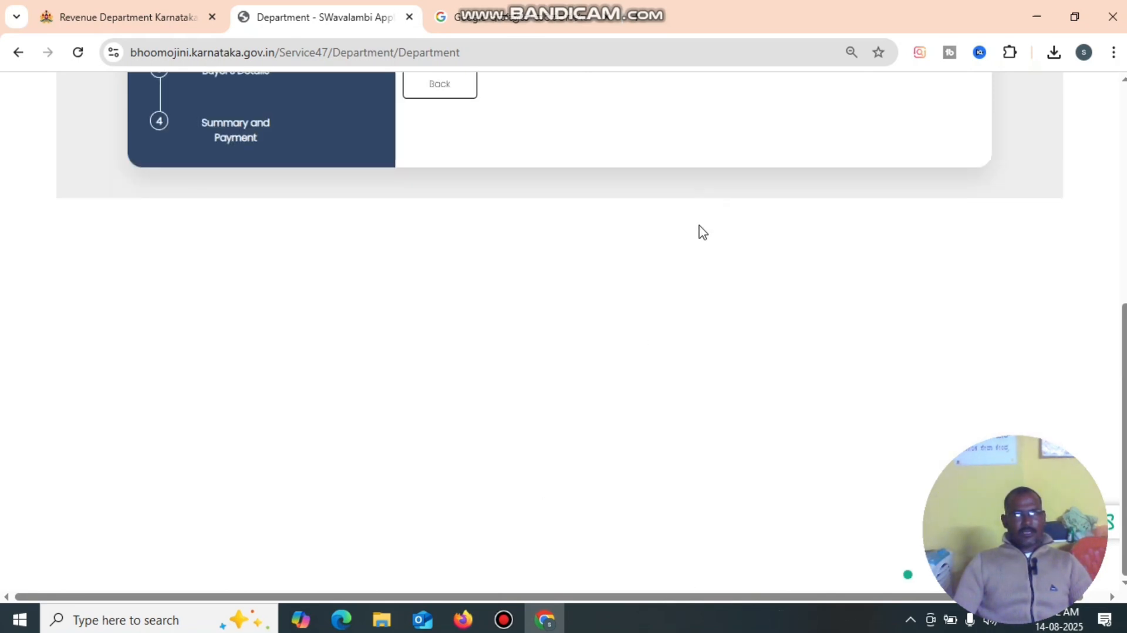
pyautogui.scroll(5, 702, 247)
pyautogui.scroll(1, 707, 264)
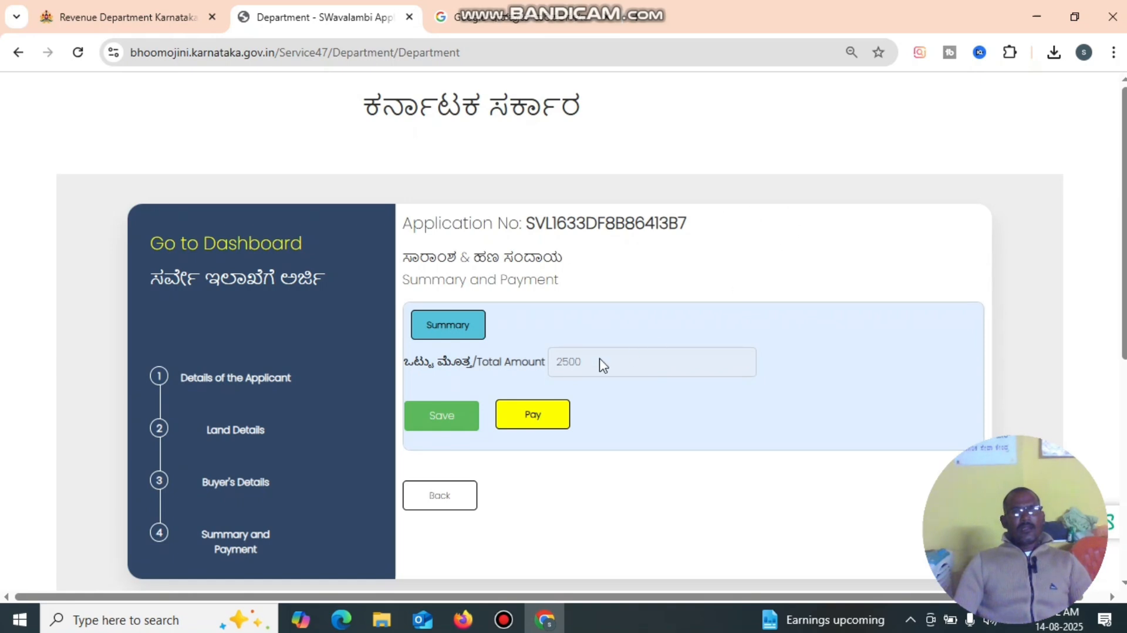
pyautogui.click(453, 424)
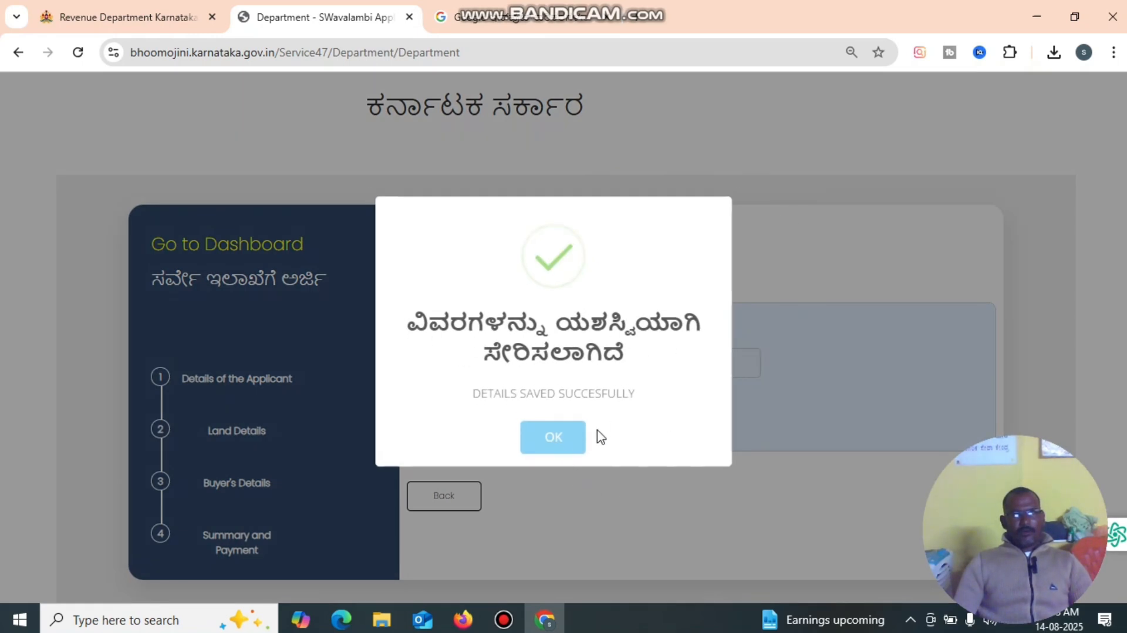
pyautogui.click(554, 438)
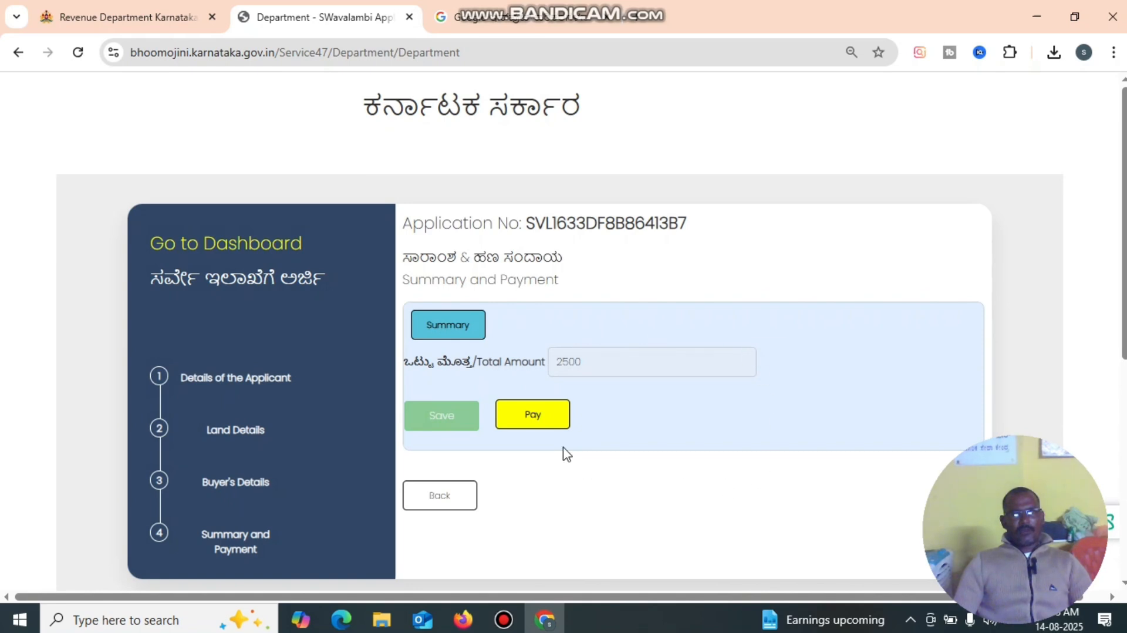
# - Accept the fee payment terms for the 2500 fee and continue to SBIePay
pyautogui.click(535, 421)
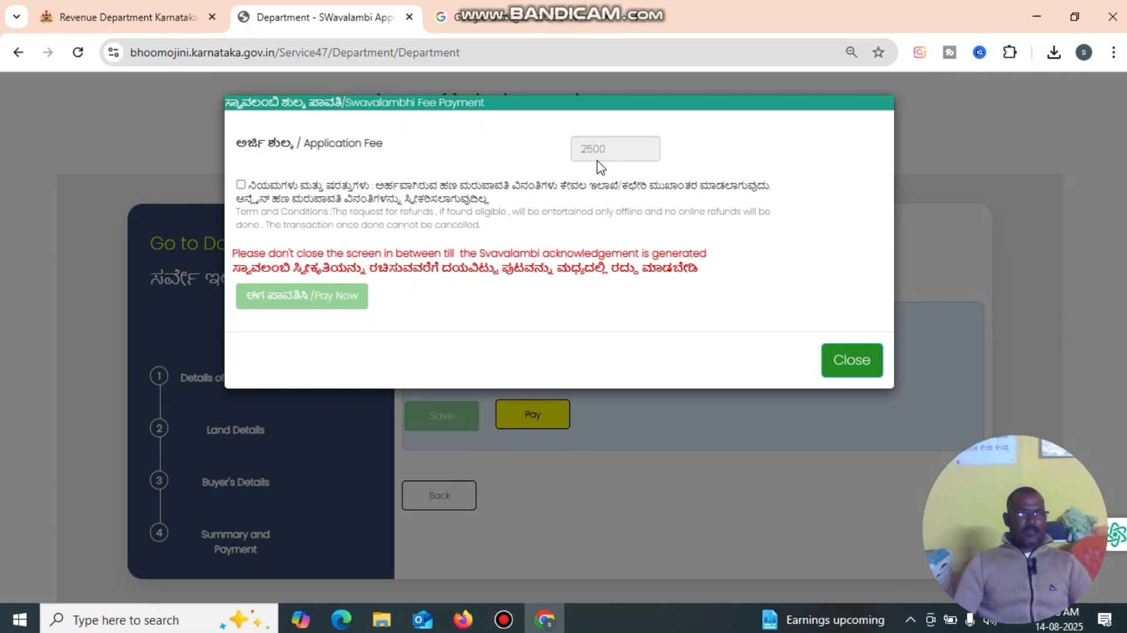
pyautogui.click(241, 185)
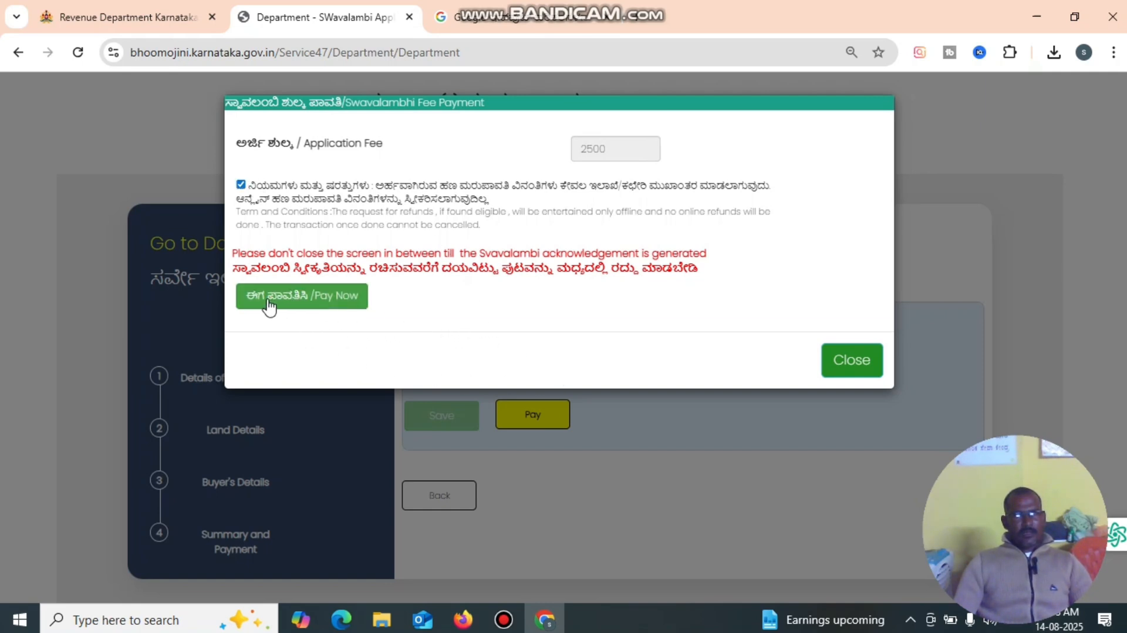
pyautogui.click(327, 295)
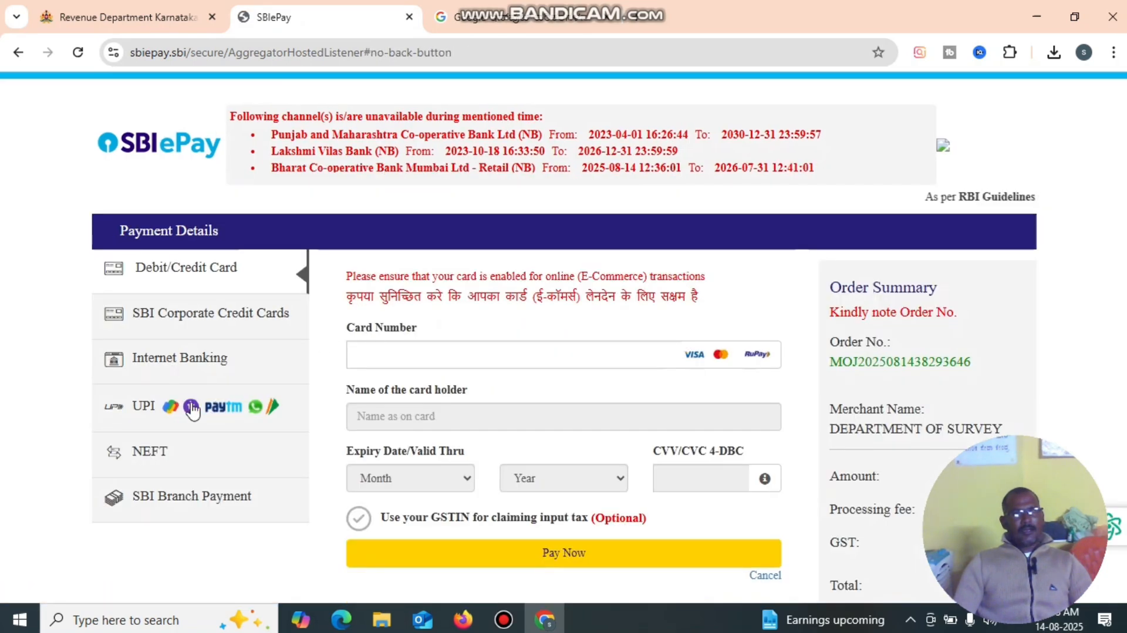
# - Choose UPI QR as the payment method and generate the payment QR code
pyautogui.click(200, 390)
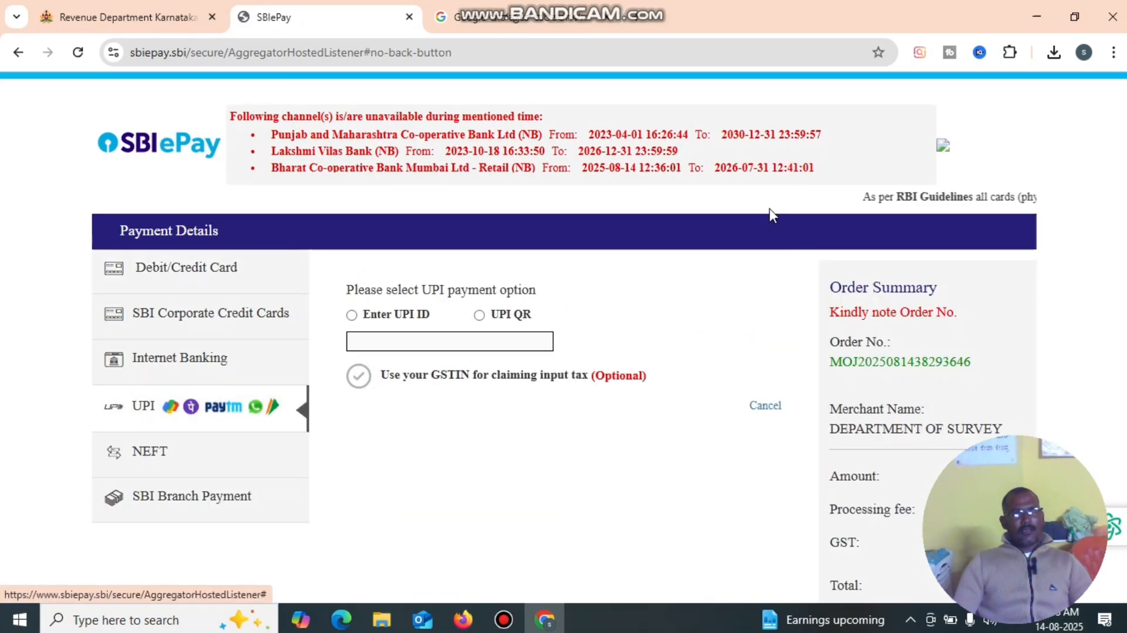
pyautogui.click(479, 315)
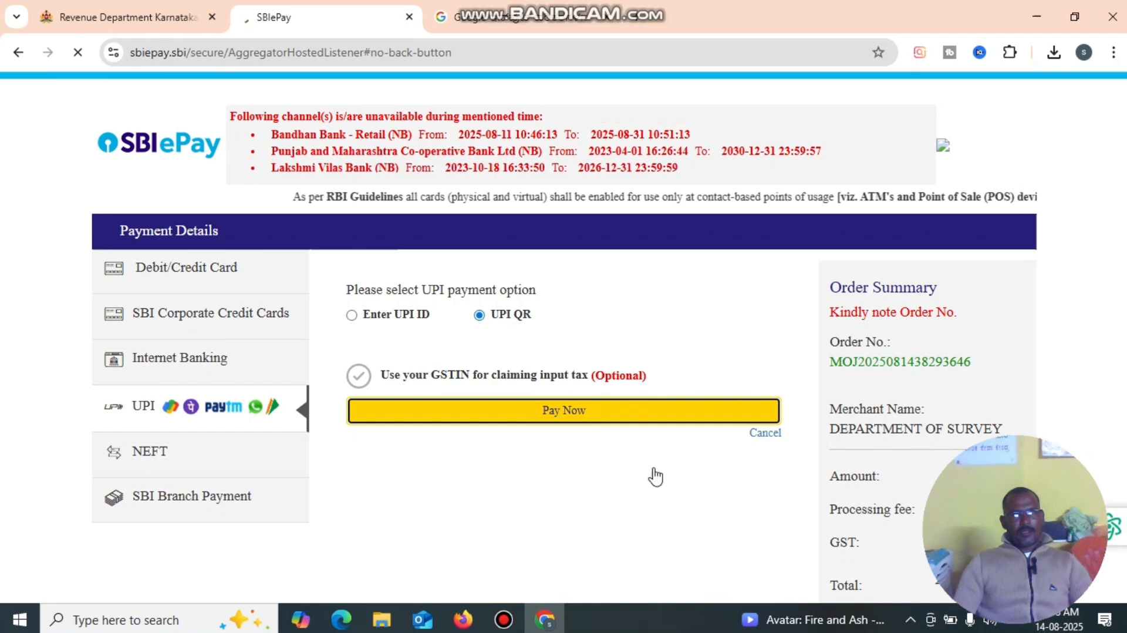
pyautogui.click(554, 414)
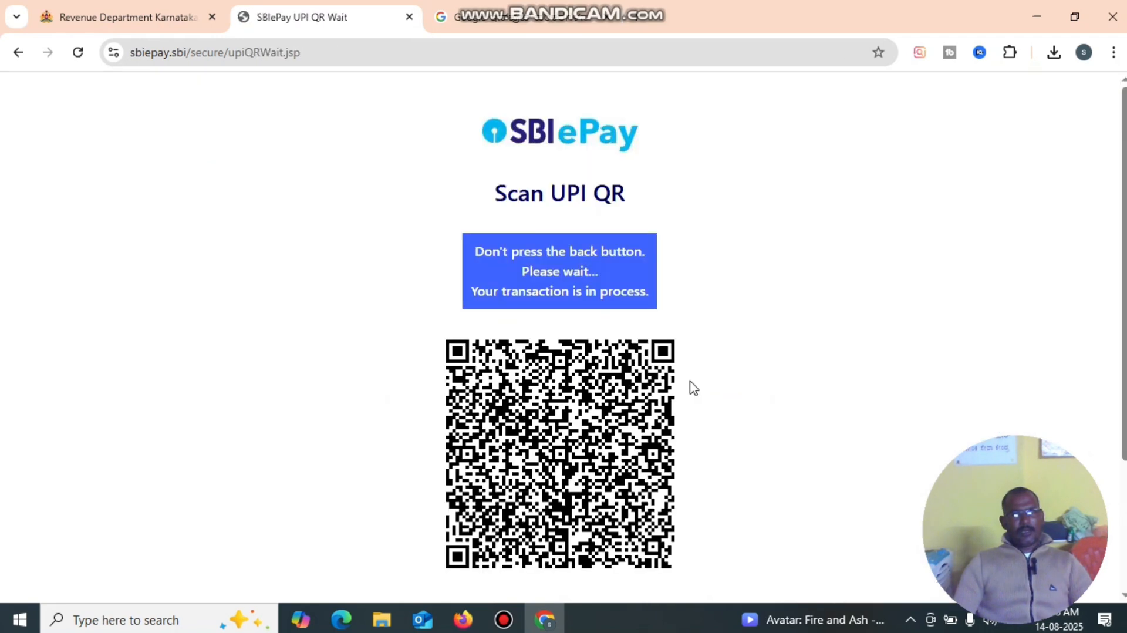